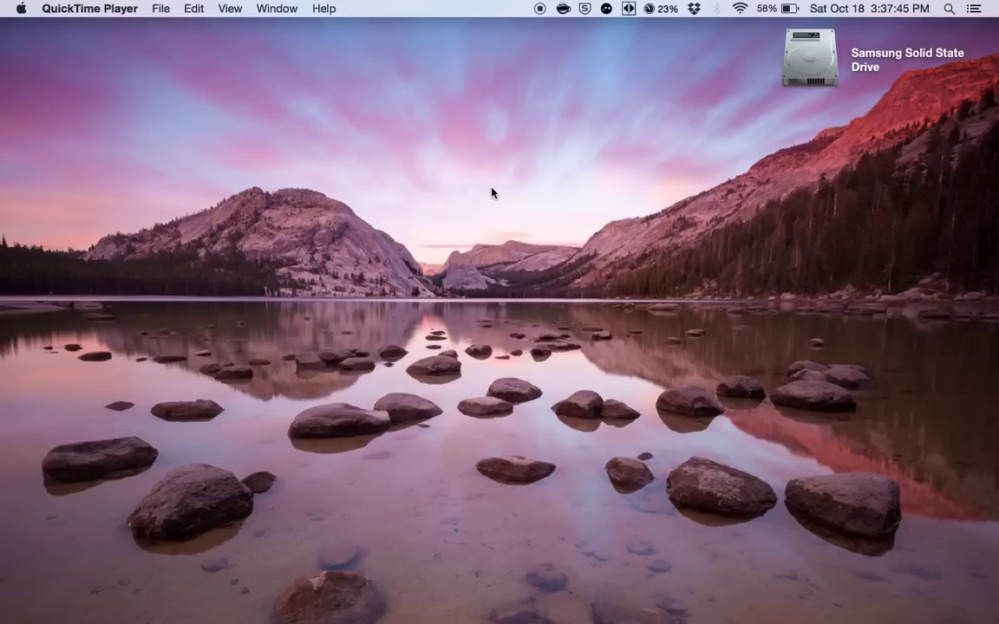
Search 'keychain' in Spotlight and launch Keychain Access.
key(super+space)
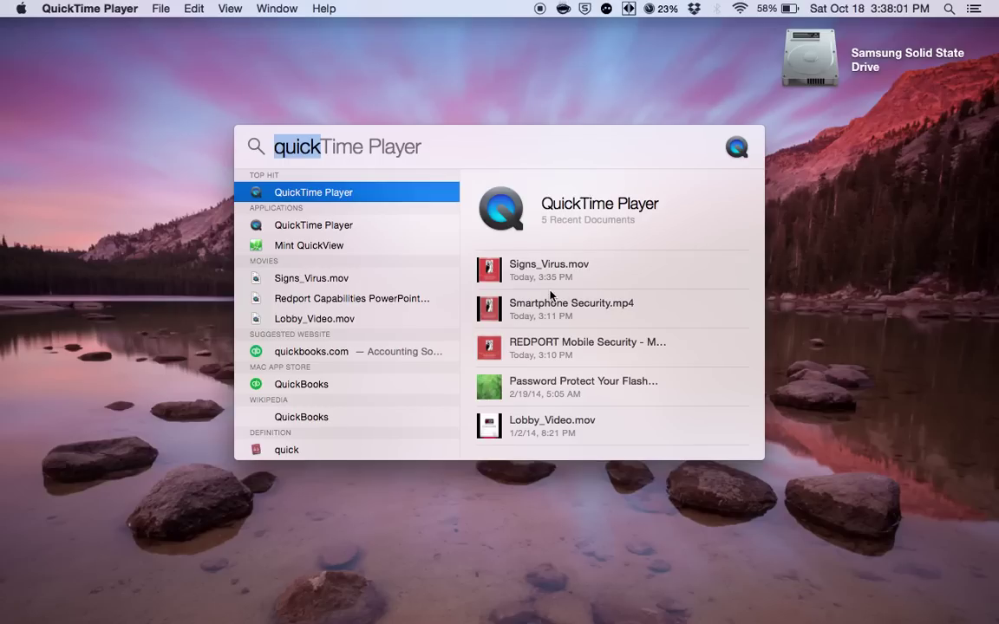
key(BackSpace)
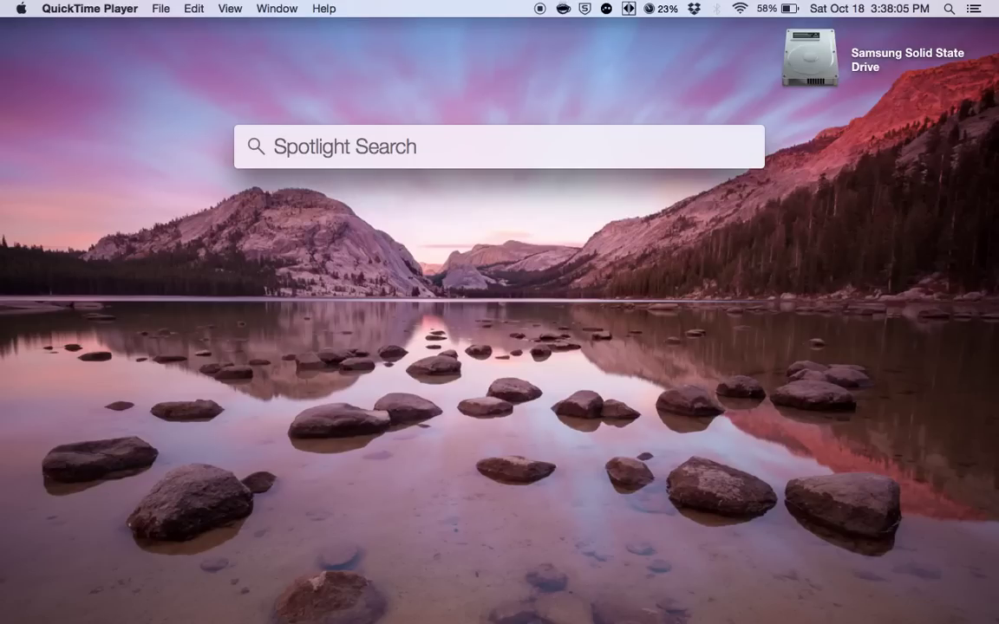
text(keychain)
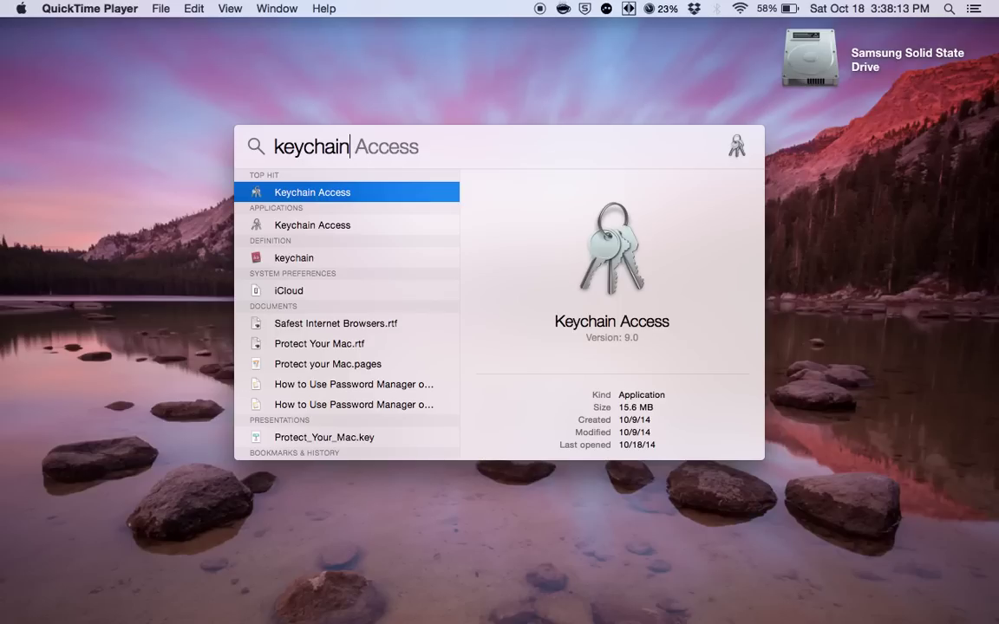
key(Return)
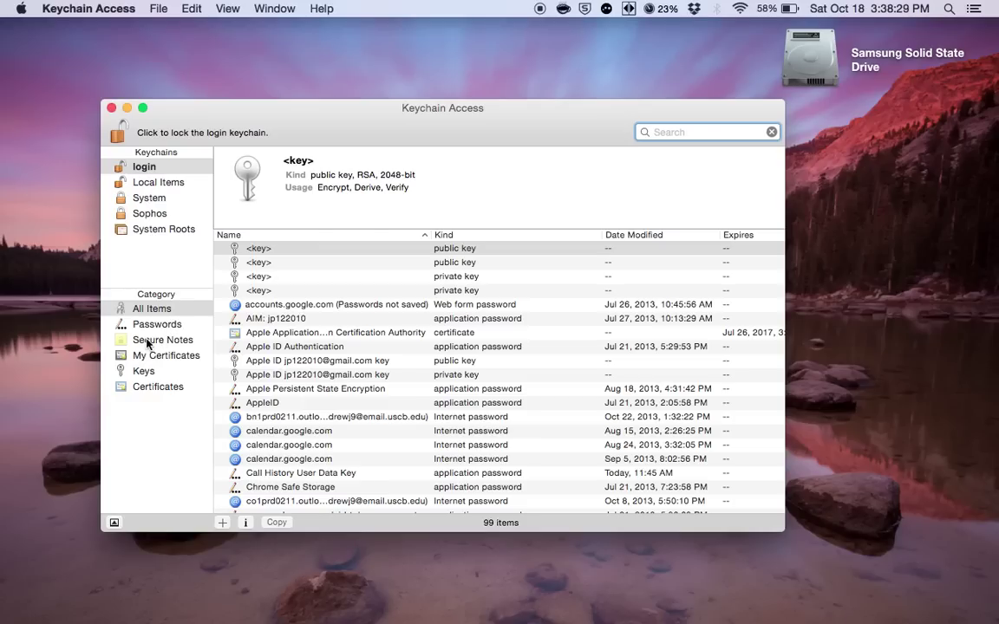
Filter the login keychain to the Passwords category and scroll through its 79 entries.
click(146, 328)
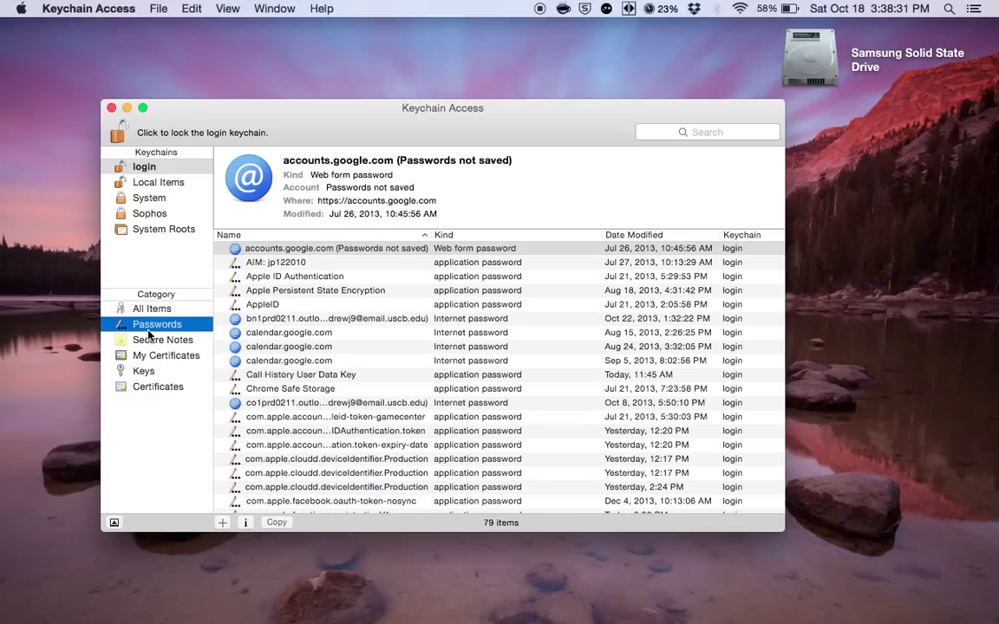
scroll(382, 362, down, 1)
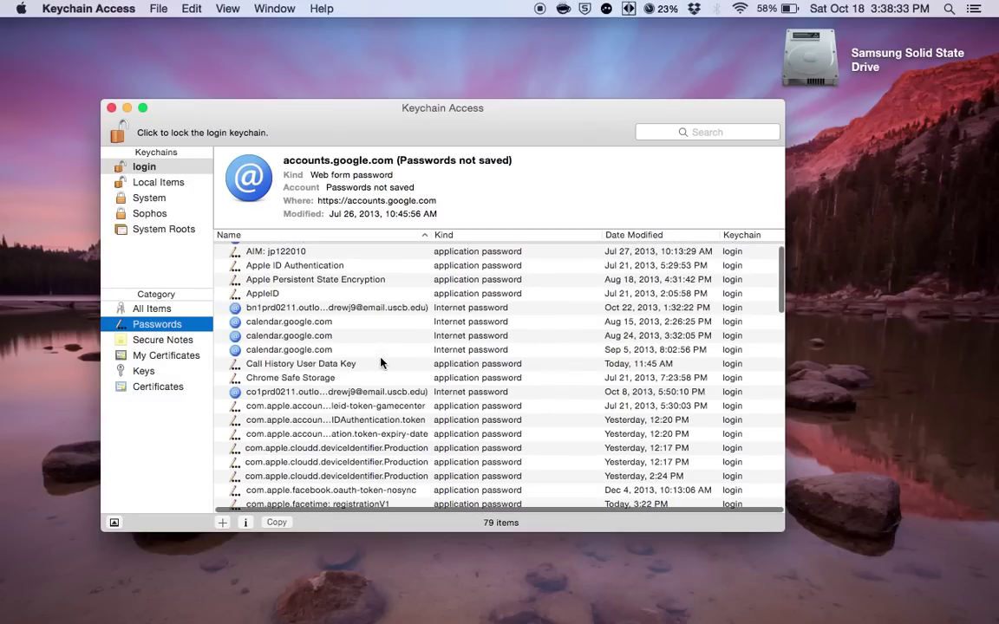
scroll(382, 362, down, 5)
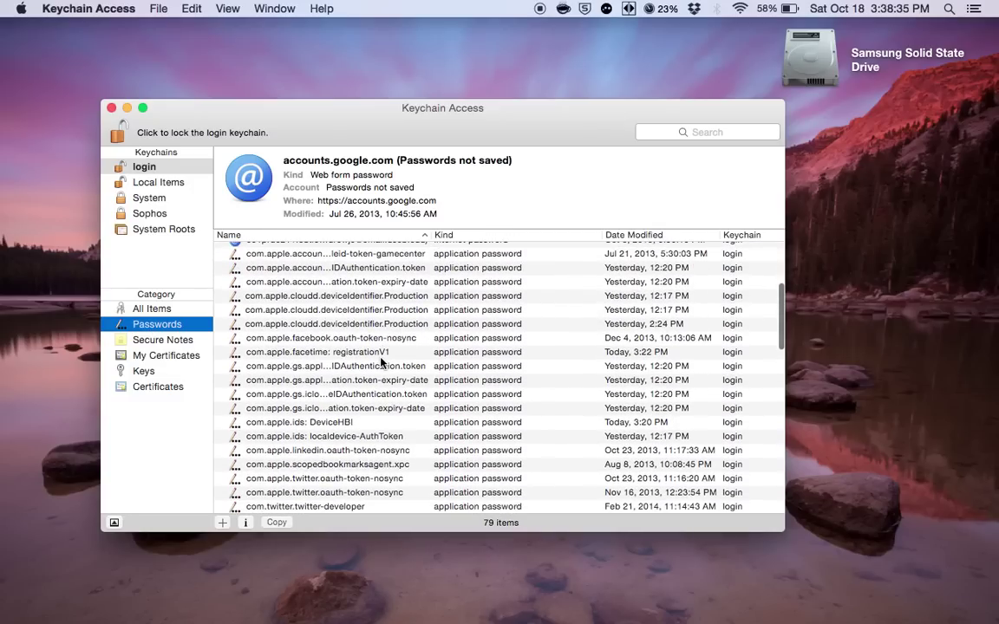
scroll(382, 362, down, 2)
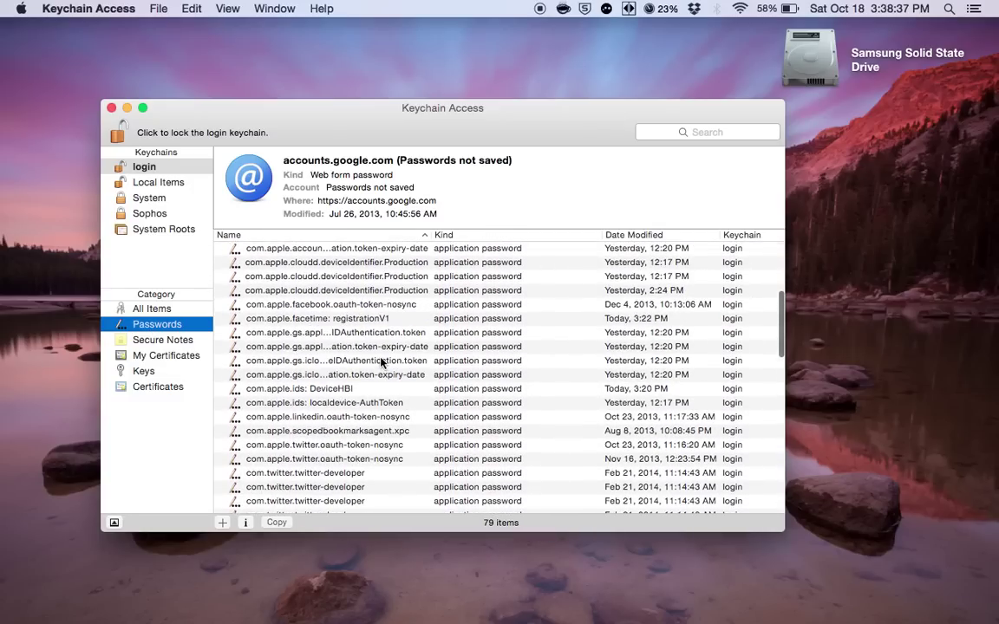
scroll(382, 362, up, 2)
scroll(381, 362, down, 5)
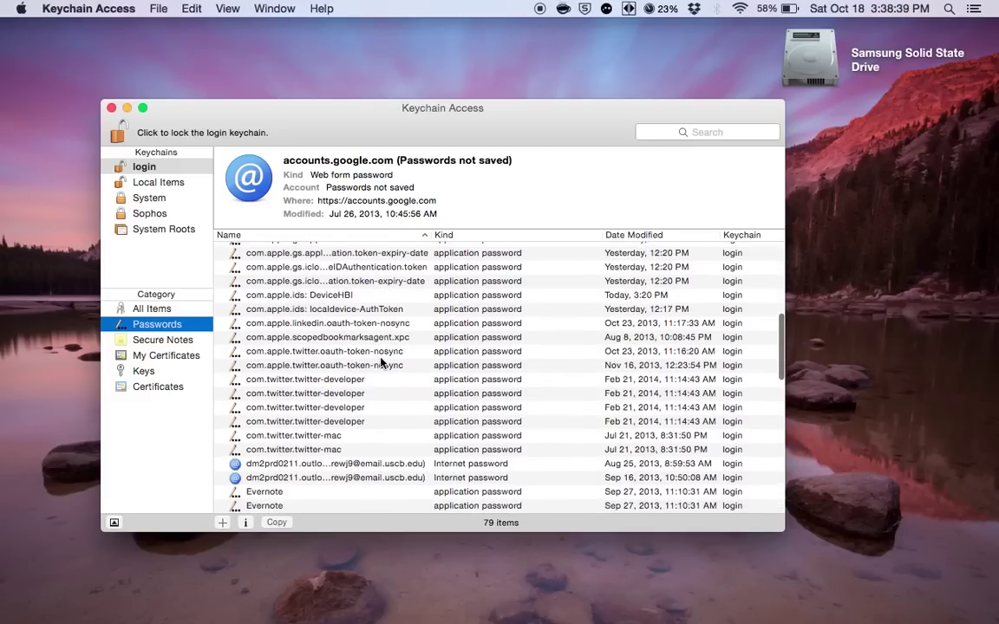
scroll(382, 362, up, 3)
scroll(382, 363, down, 3)
scroll(382, 363, up, 4)
scroll(382, 362, down, 4)
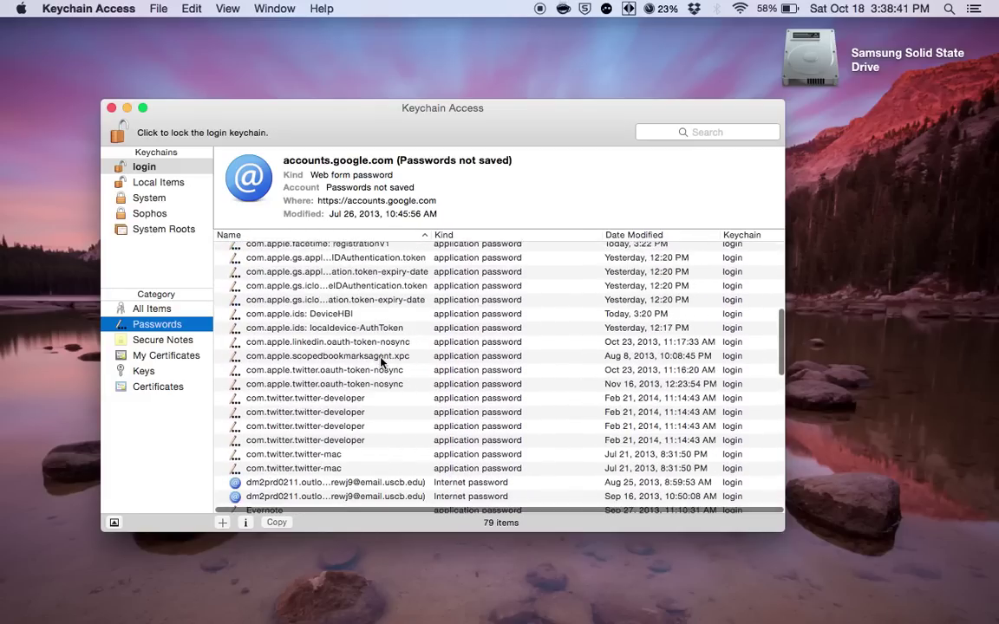
scroll(381, 362, down, 3)
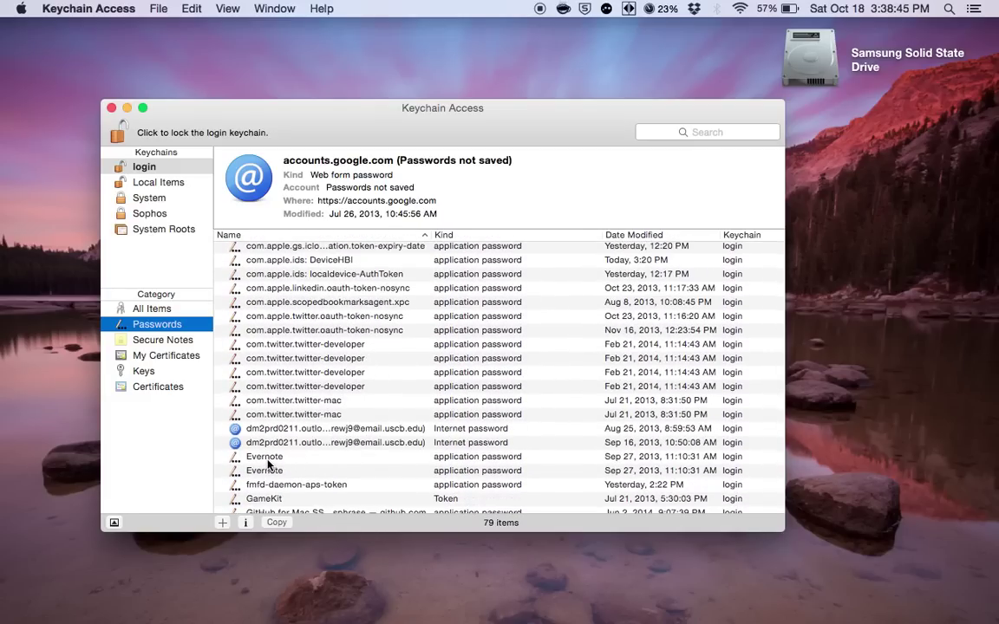
double_click(268, 459)
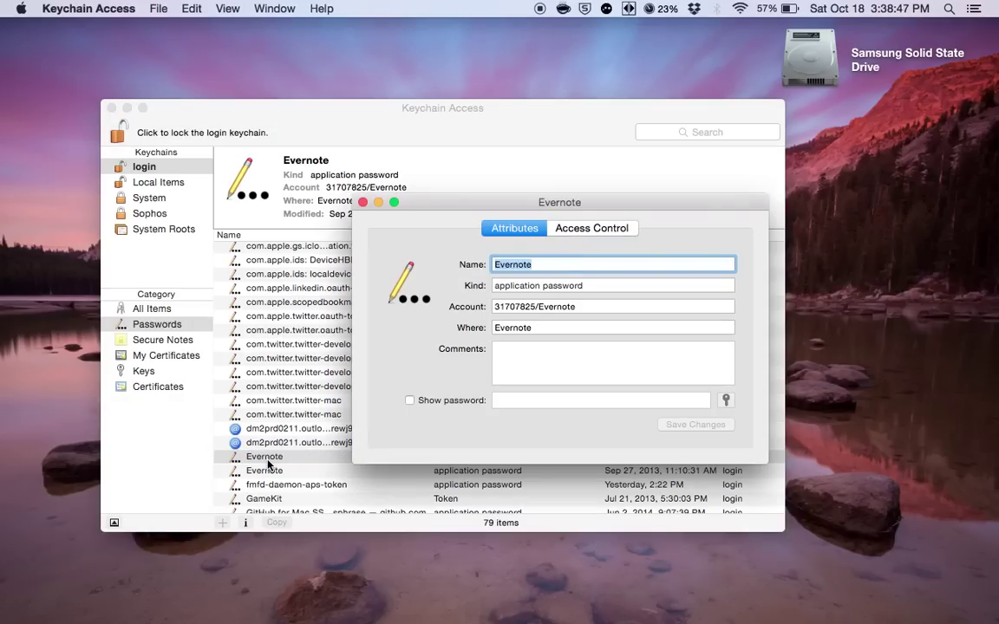
click(409, 401)
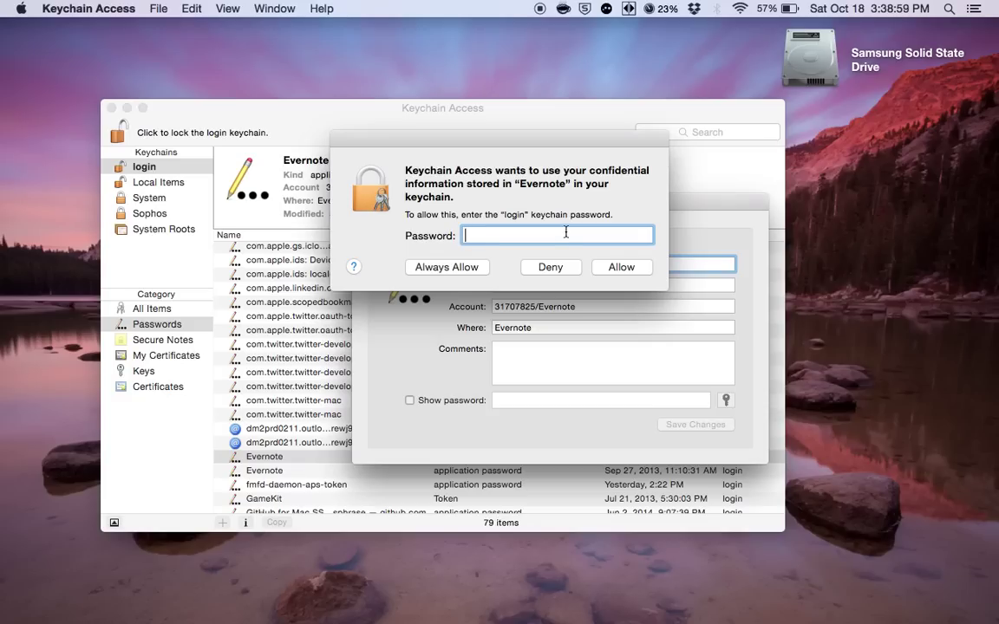
text(•••••••••)
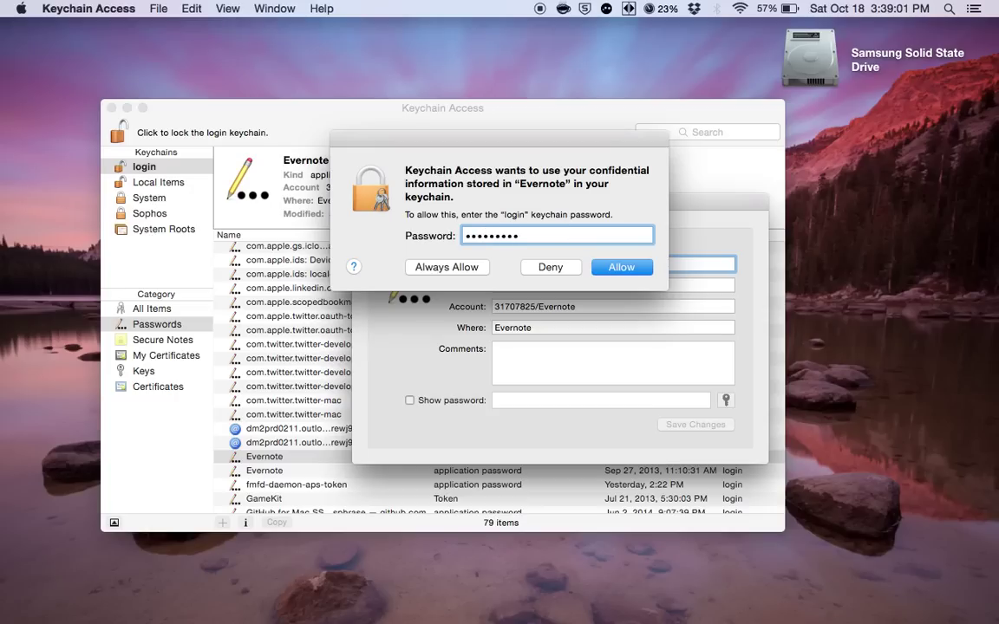
key(Return)
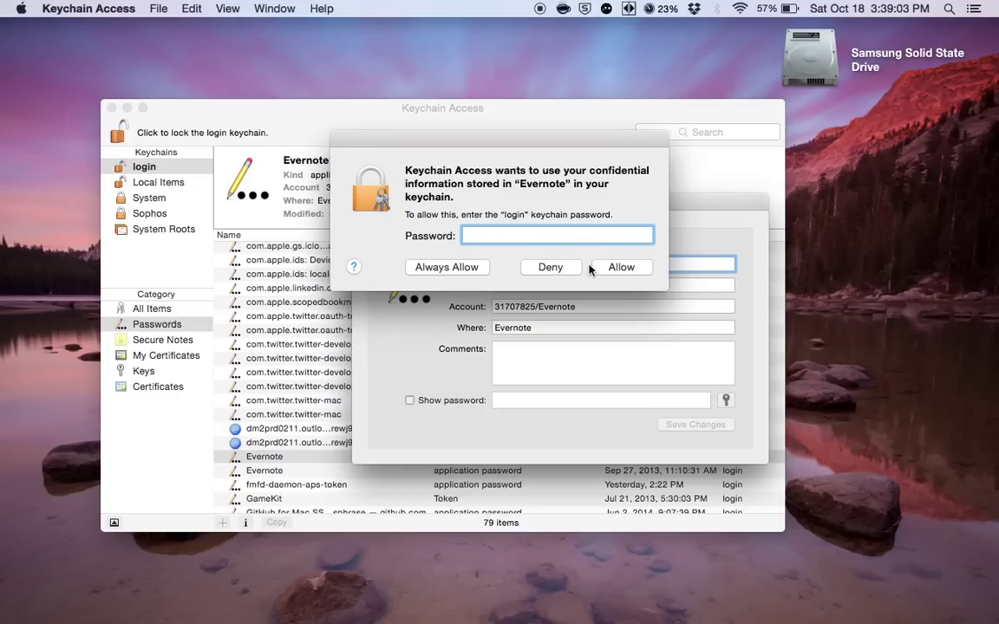
click(548, 267)
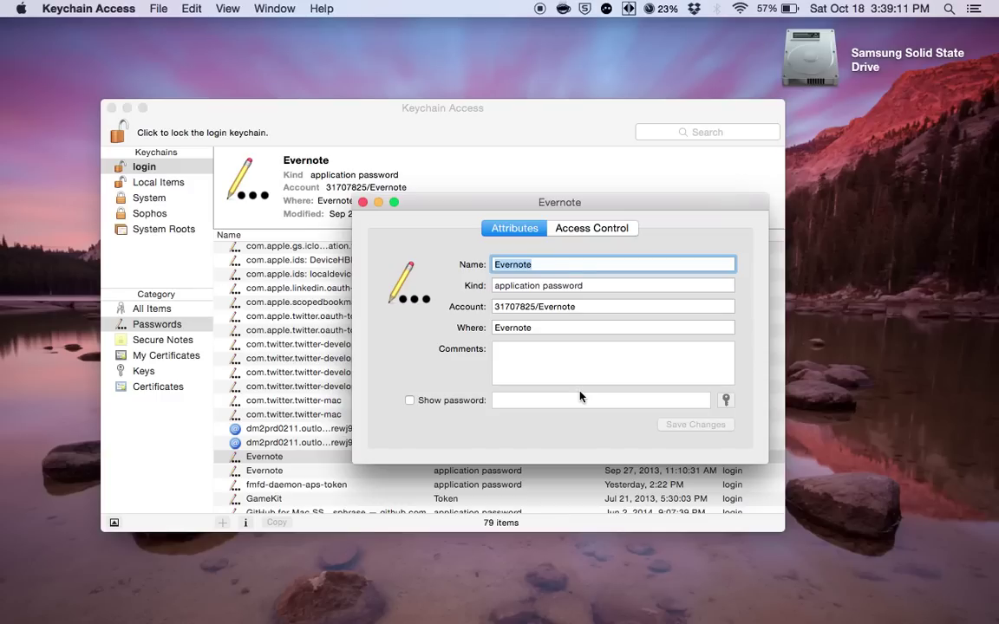
Close the Evernote details window and scroll the keychain list.
click(363, 203)
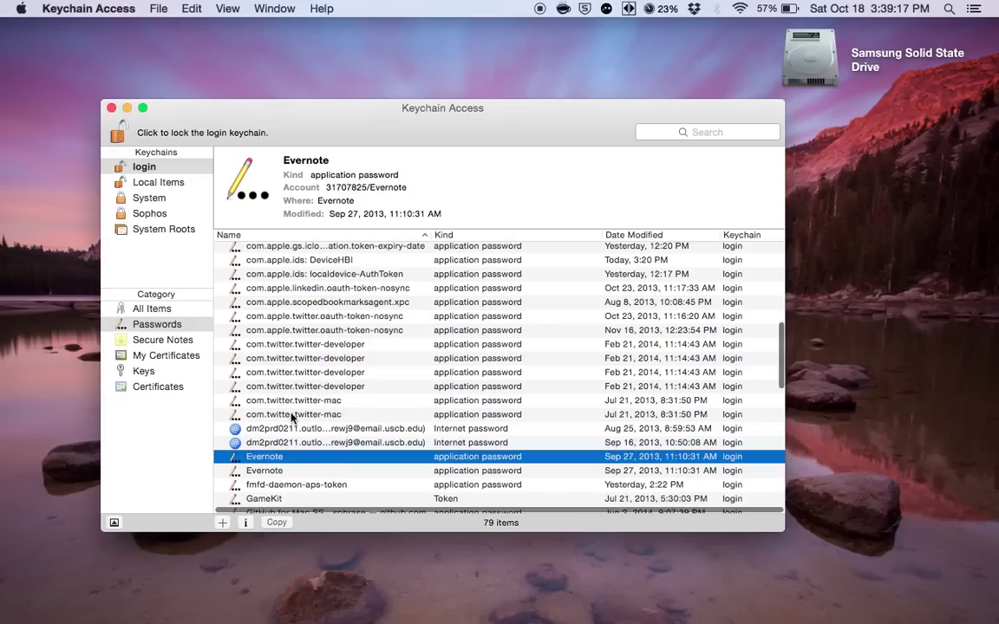
scroll(292, 418, up, 10)
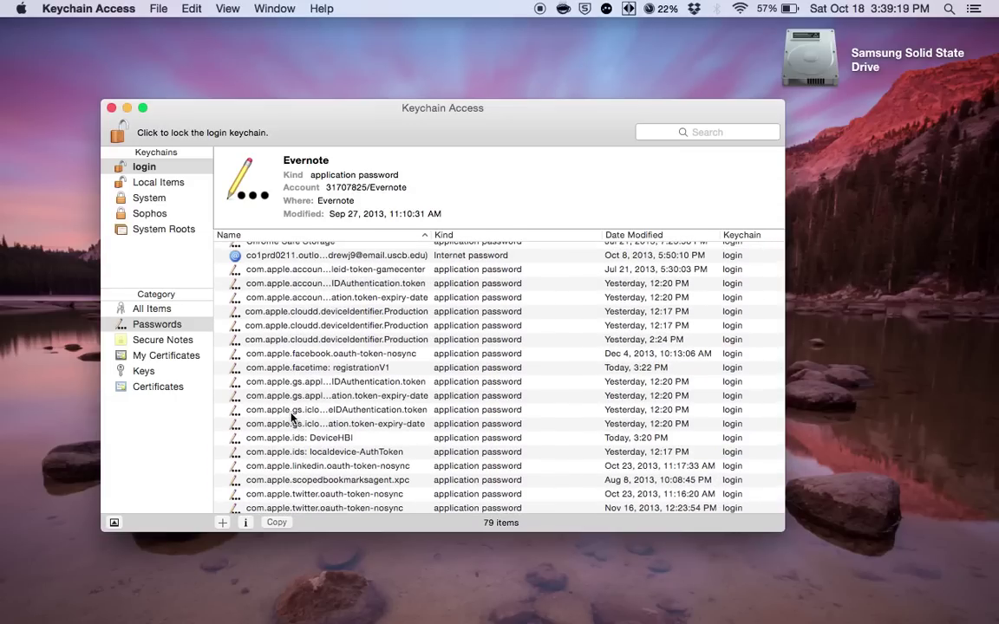
scroll(292, 418, up, 8)
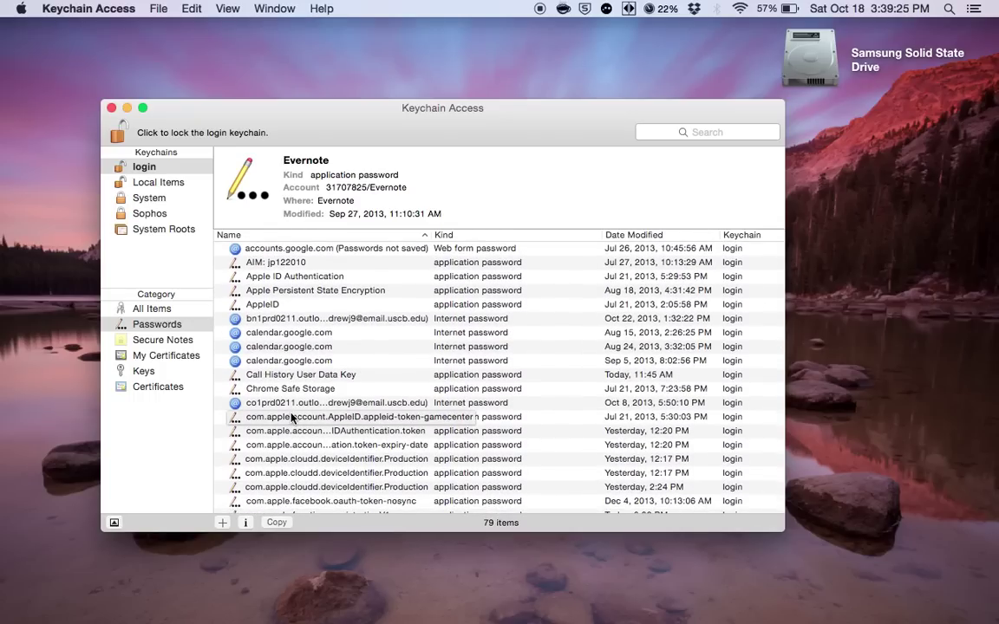
scroll(291, 418, down, 5)
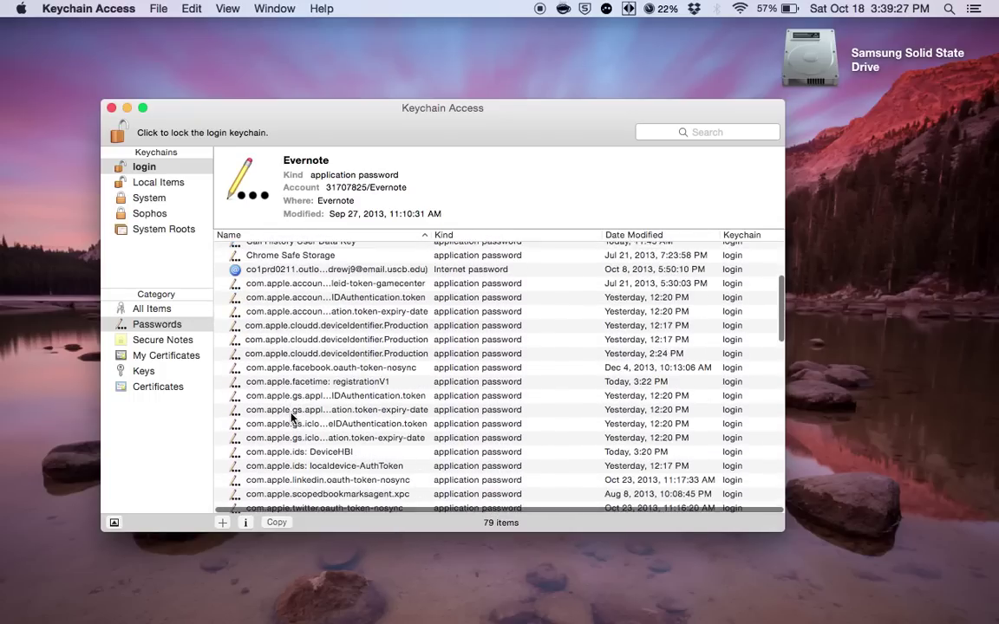
Delete the Gmail Account 1 note from Secure Notes and confirm the deletion.
click(156, 341)
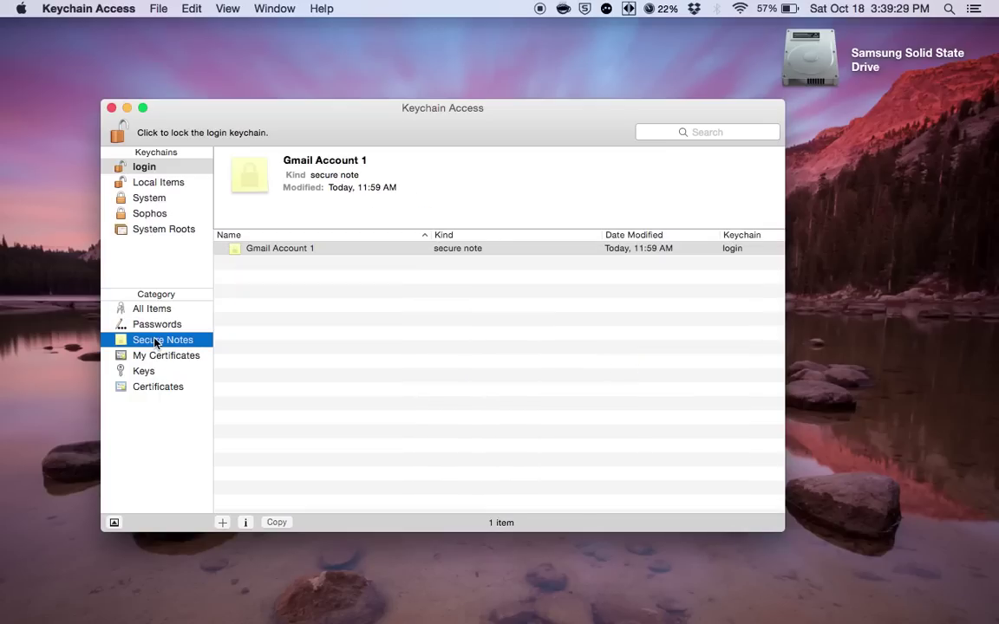
right_click(297, 251)
click(337, 296)
click(271, 256)
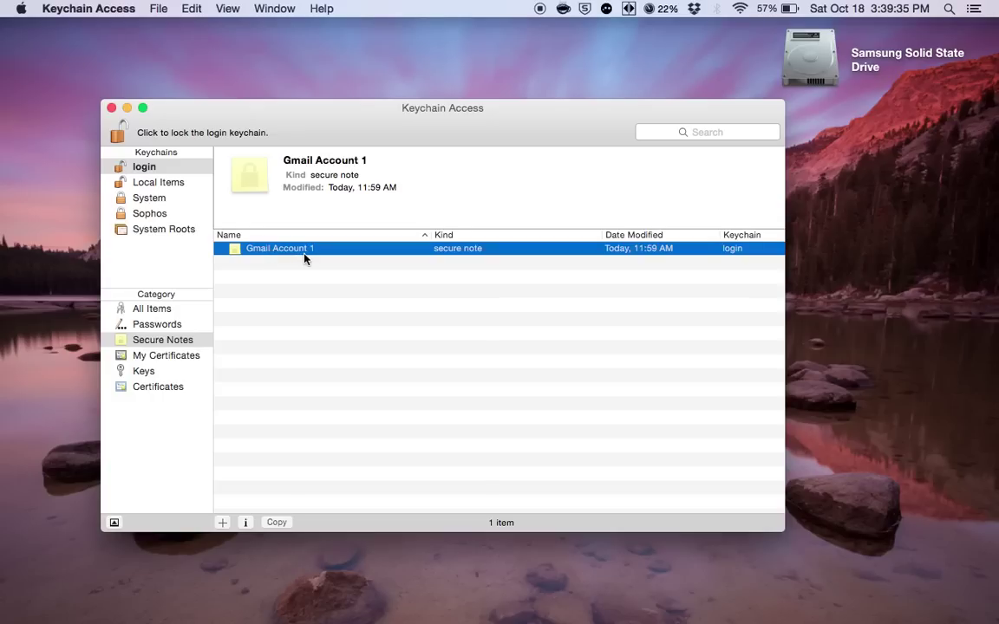
right_click(305, 258)
click(346, 300)
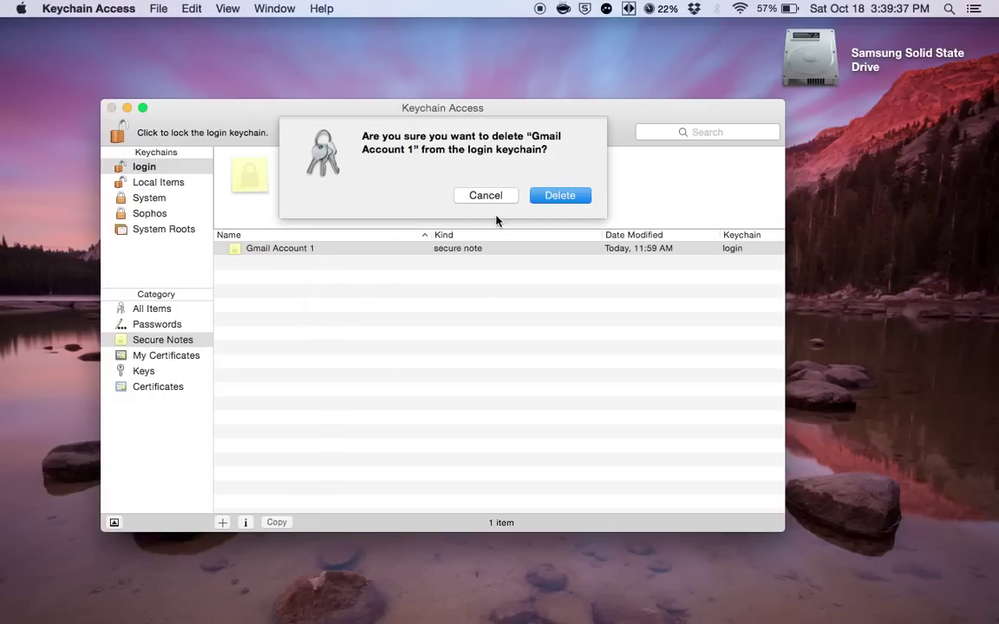
click(560, 195)
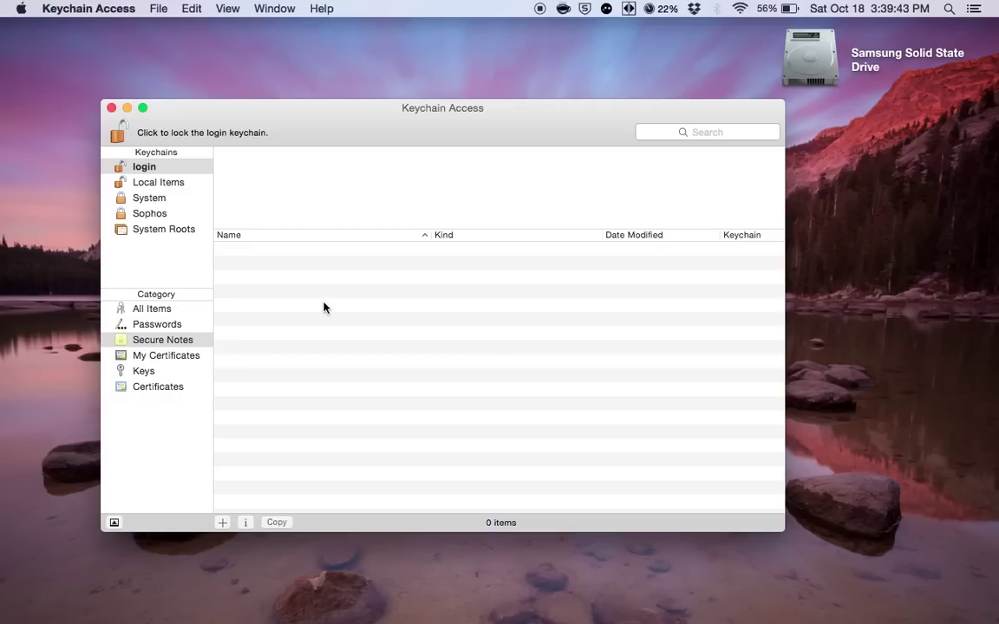
mouse_move(468, 617)
mouse_move(430, 617)
mouse_move(583, 618)
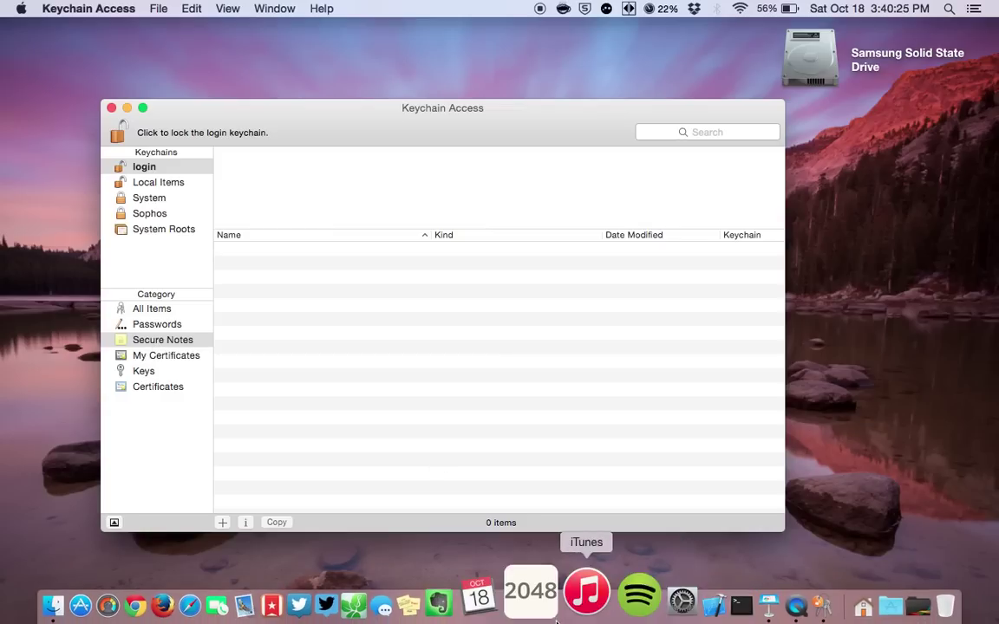
click(195, 339)
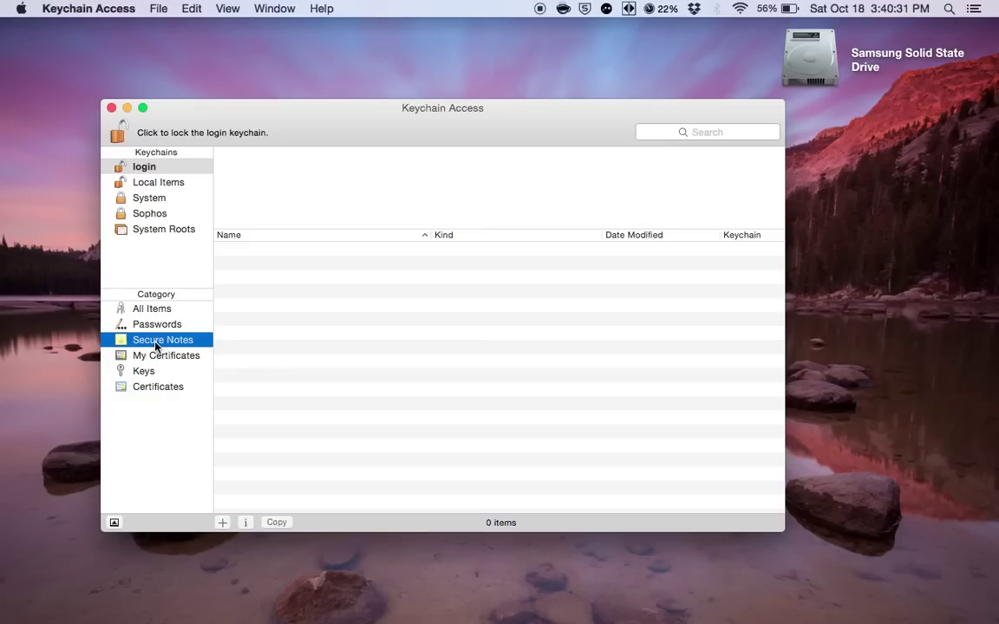
Start a new secure note titled 'Gmail Account 1'.
click(222, 522)
click(222, 523)
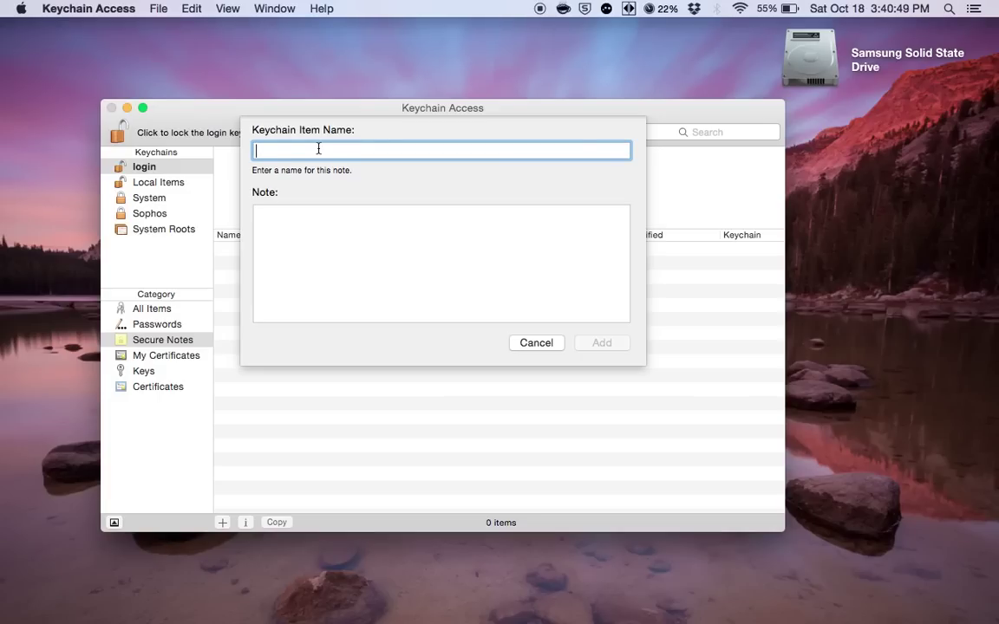
text(Gmail Account 1)
Write the account's e-mail address and 'password' in the note body, then add it.
click(295, 235)
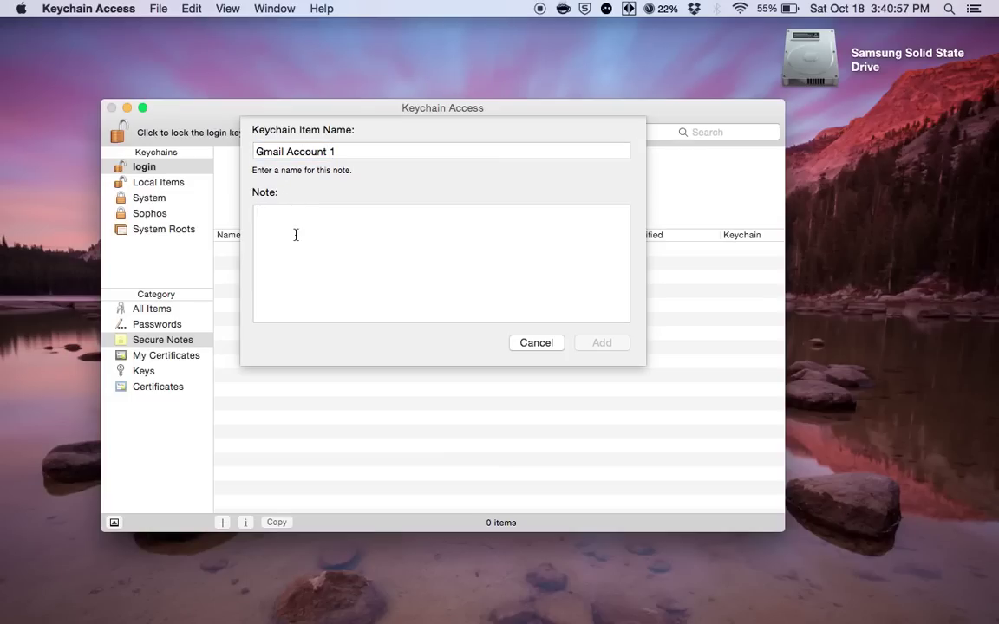
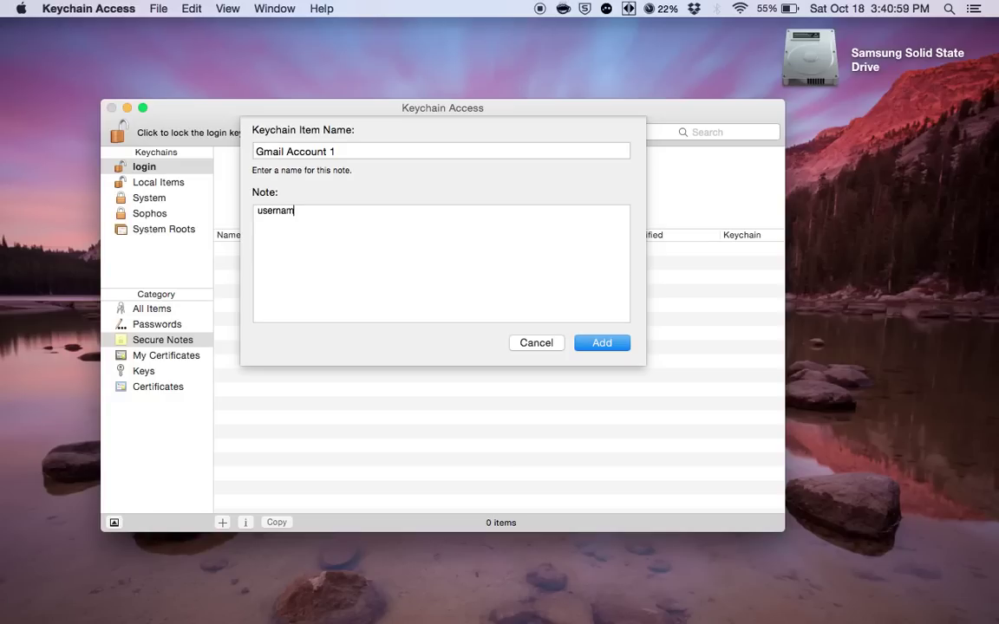
key(Return)
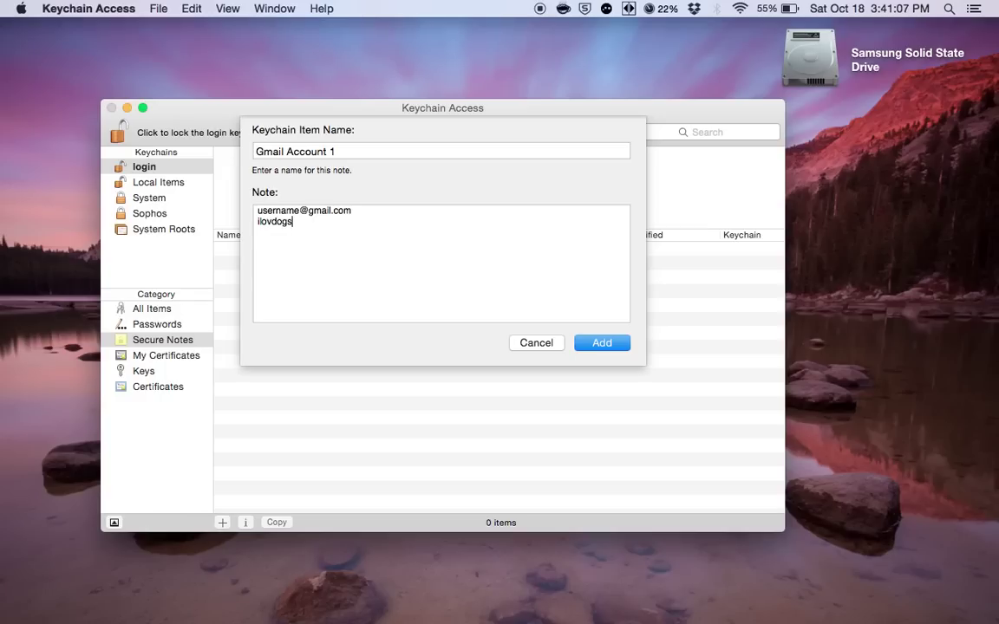
click(604, 346)
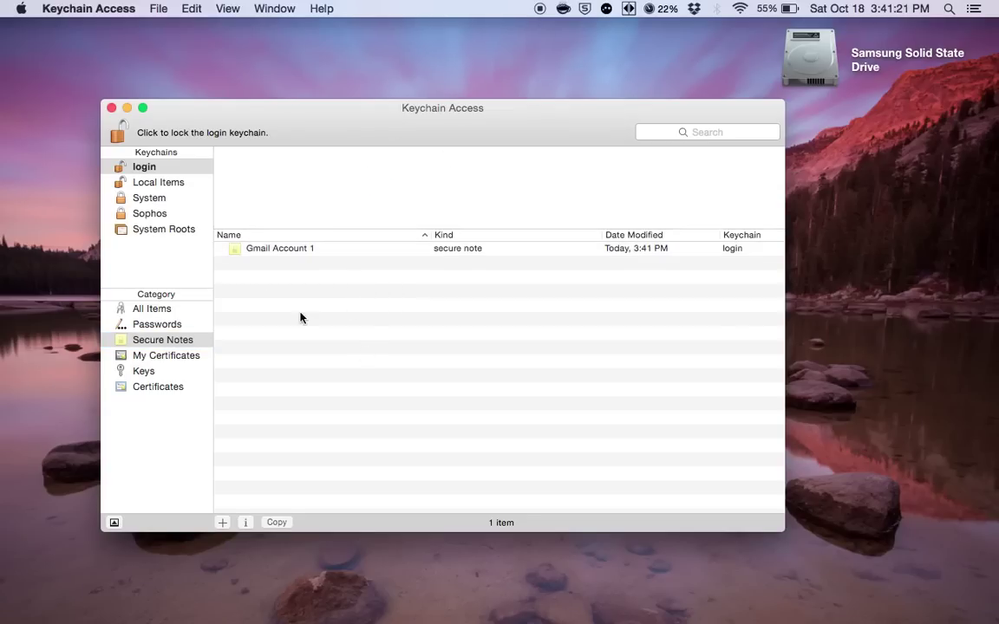
click(283, 252)
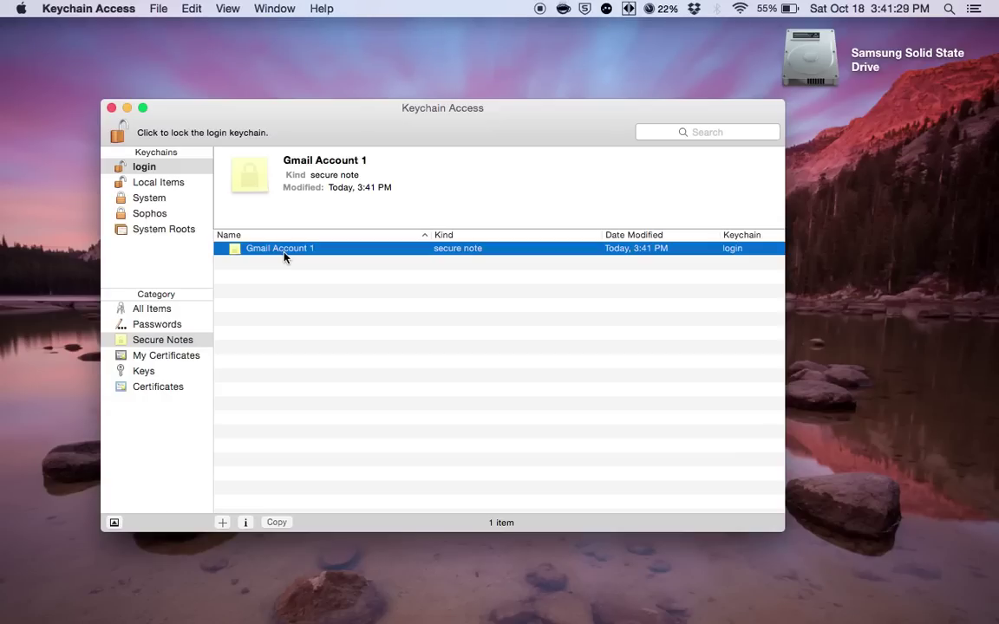
click(111, 108)
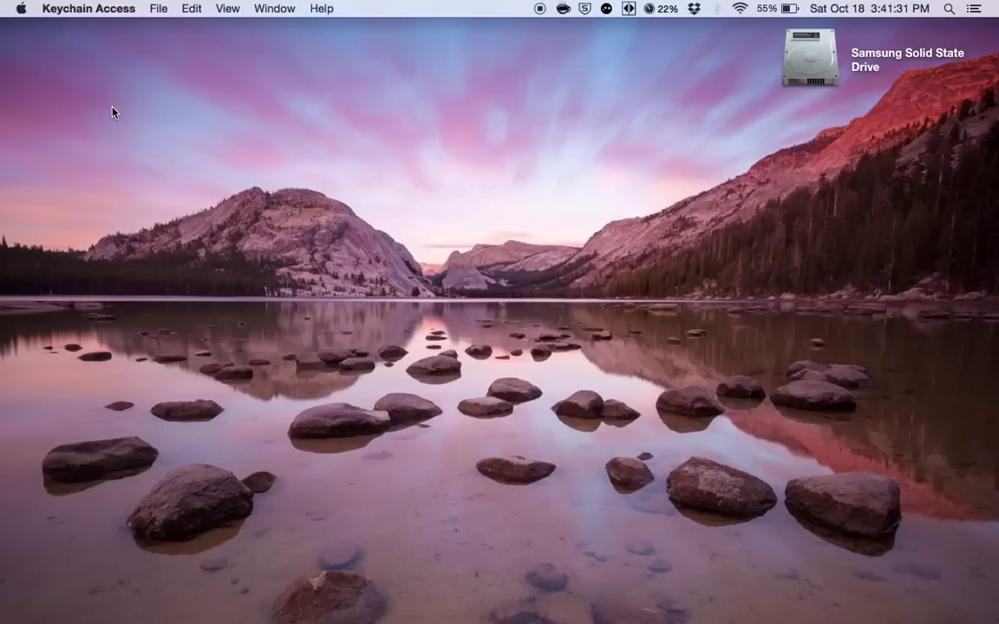
key(super+space)
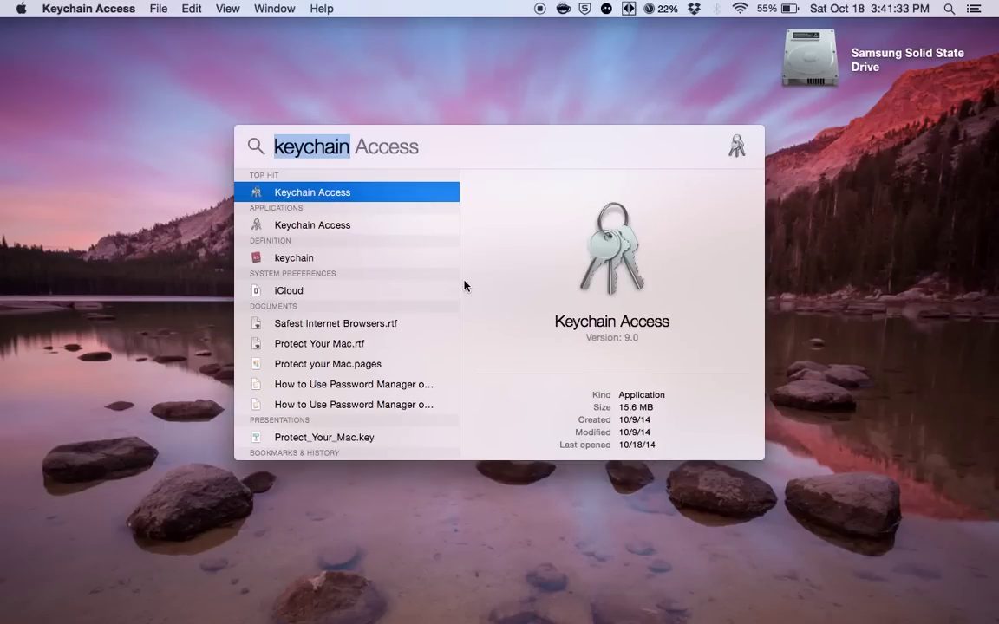
key(Return)
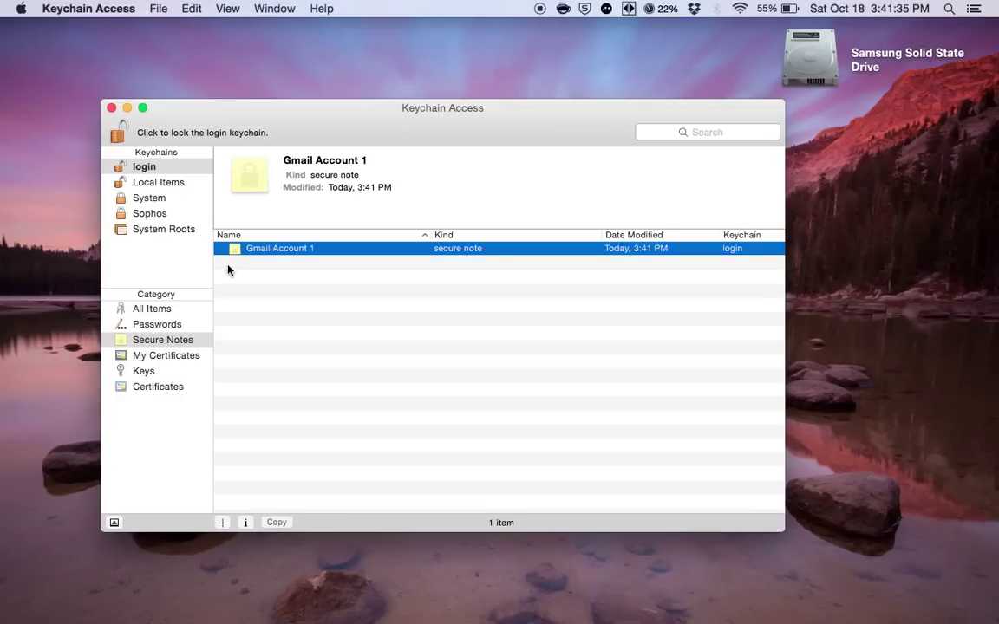
Reveal Gmail Account 1's note contents by entering the login keychain password, then select the text.
double_click(278, 248)
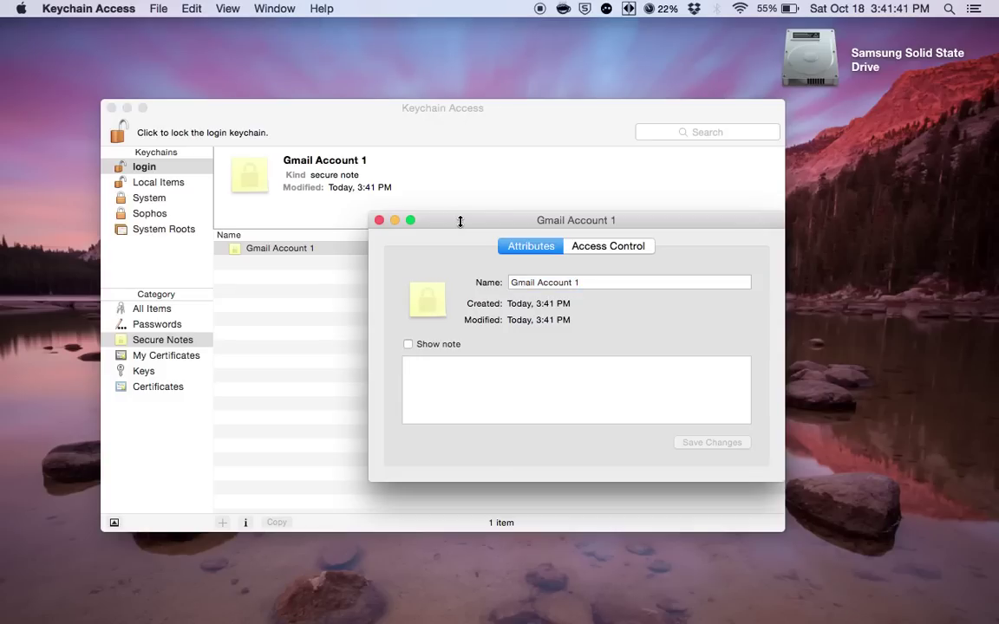
drag(461, 221, 372, 175)
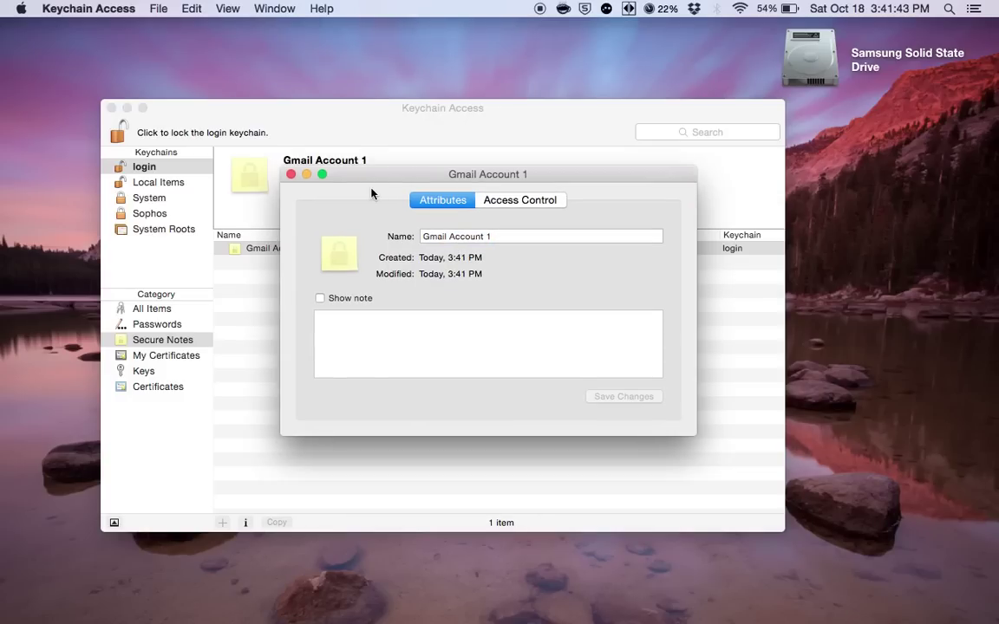
click(320, 299)
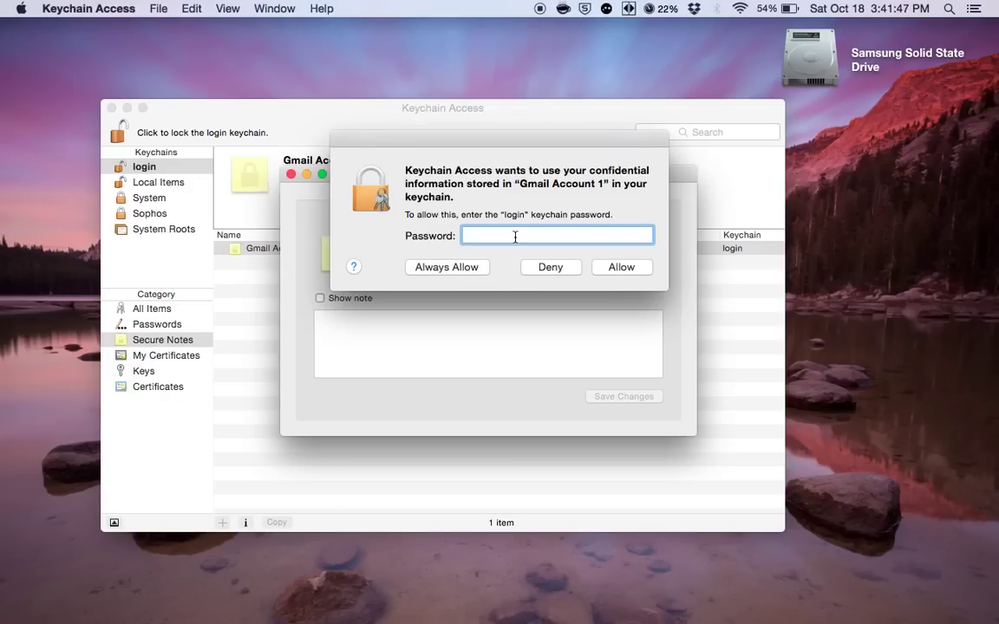
text(•••••••••••)
key(Return)
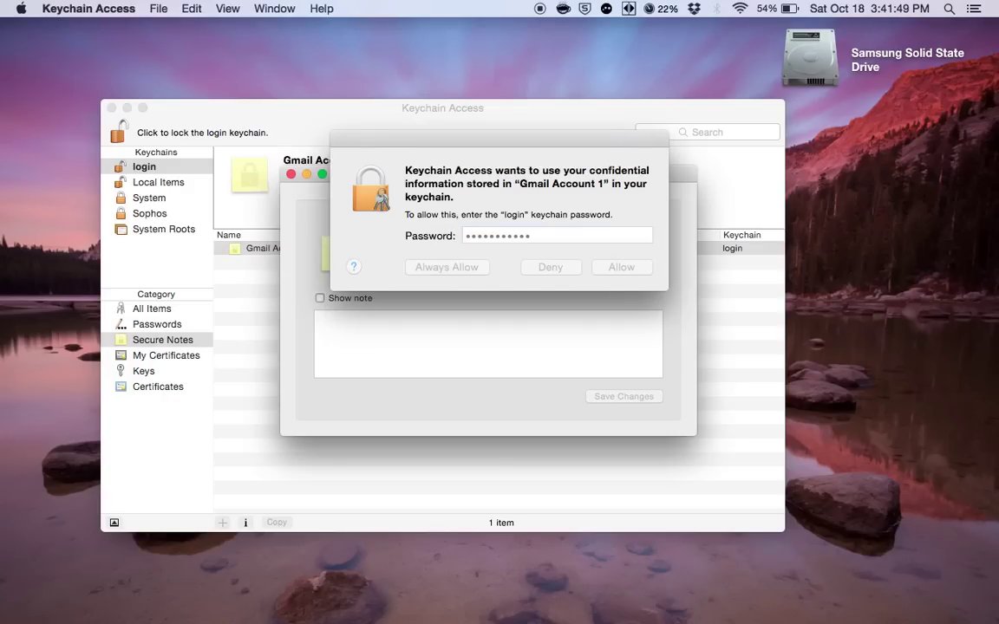
text(•••••••••••)
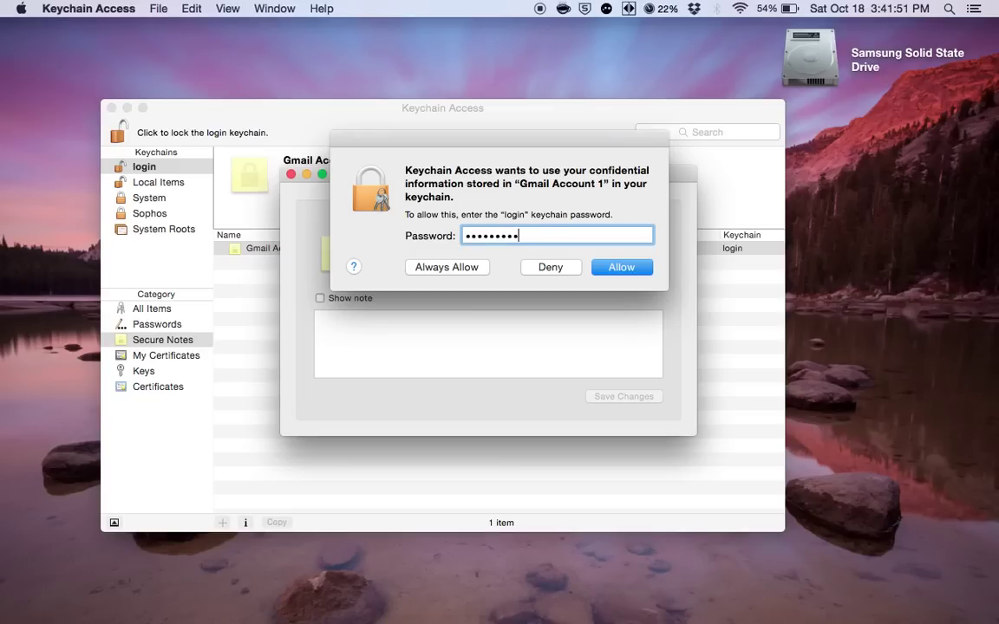
key(Return)
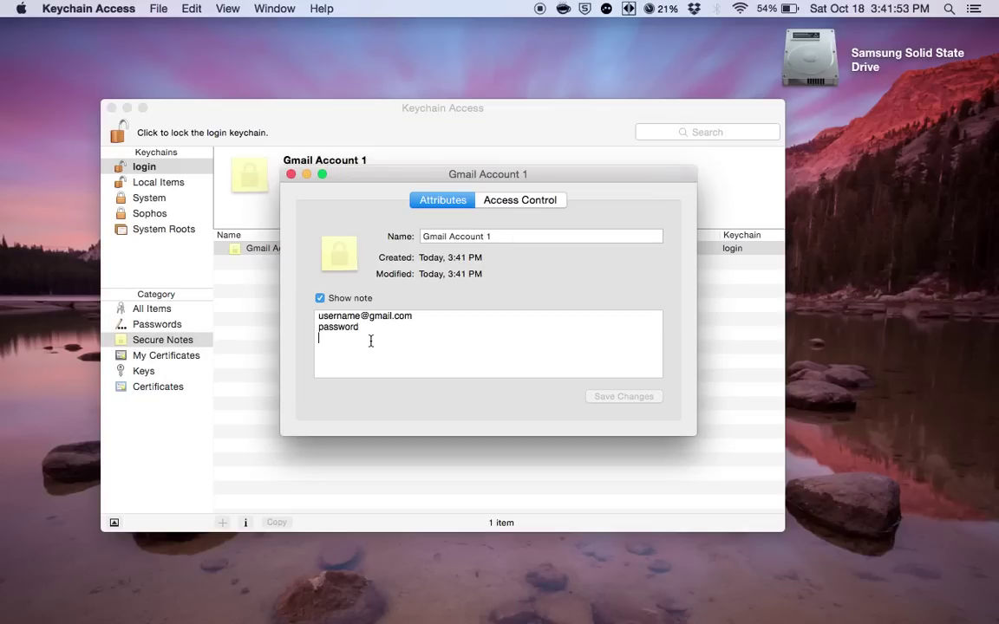
drag(371, 341, 308, 312)
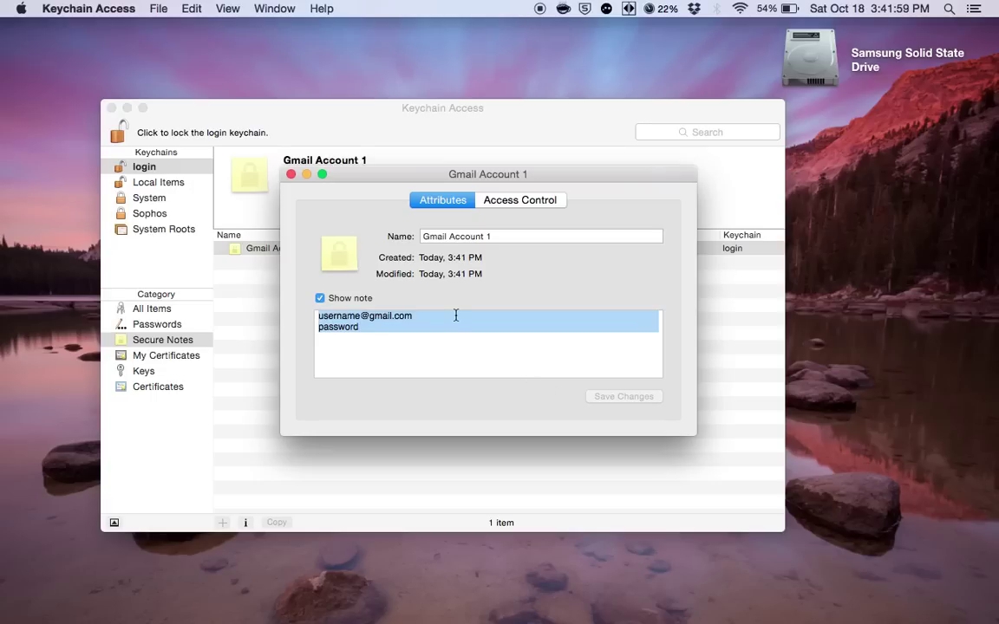
Close the note window and scroll through the 79 stored passwords.
click(291, 175)
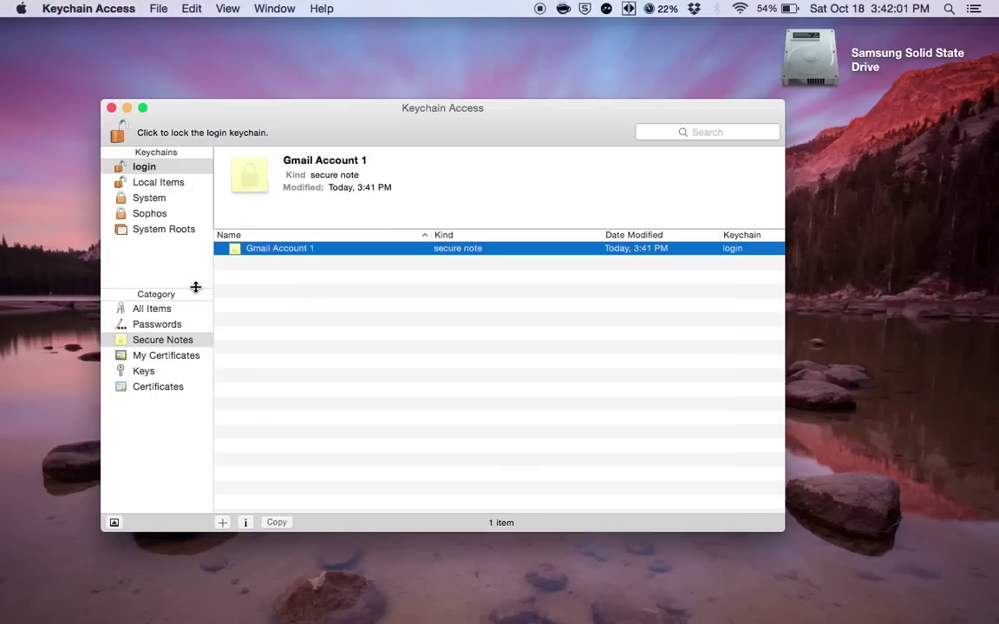
click(159, 326)
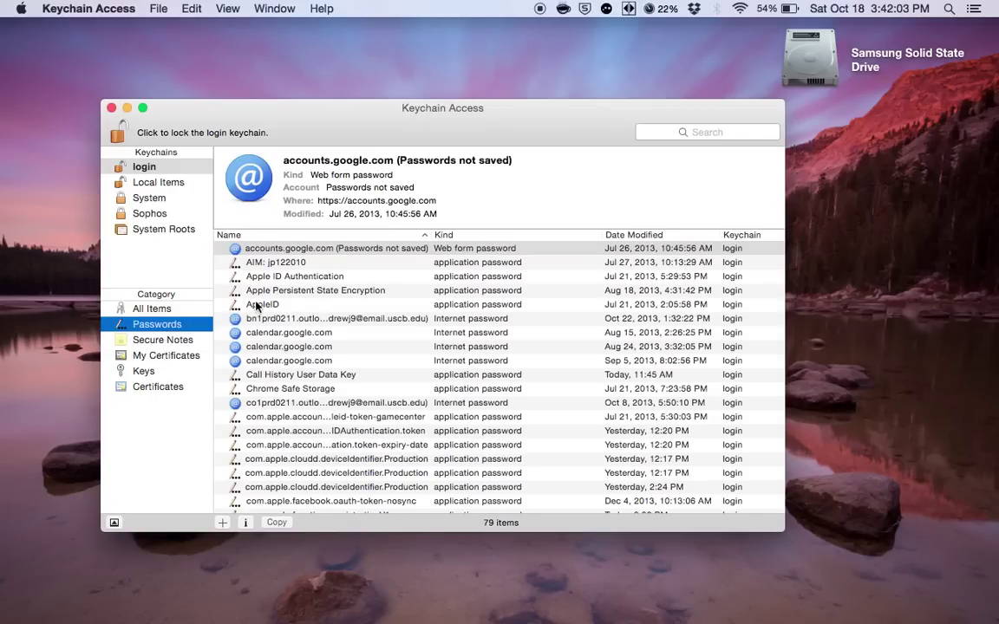
scroll(331, 274, down, 10)
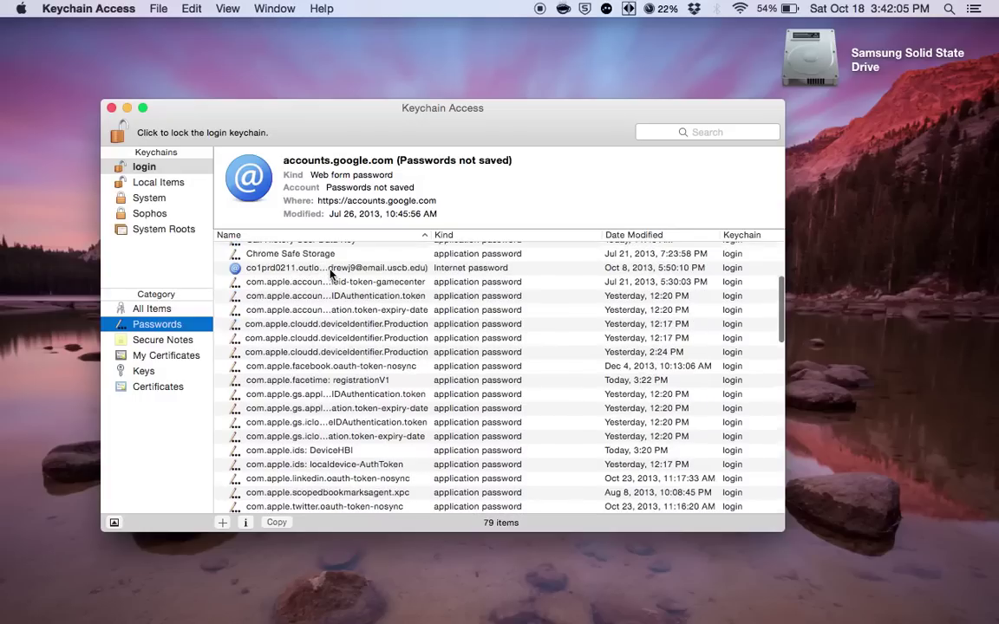
scroll(331, 274, down, 7)
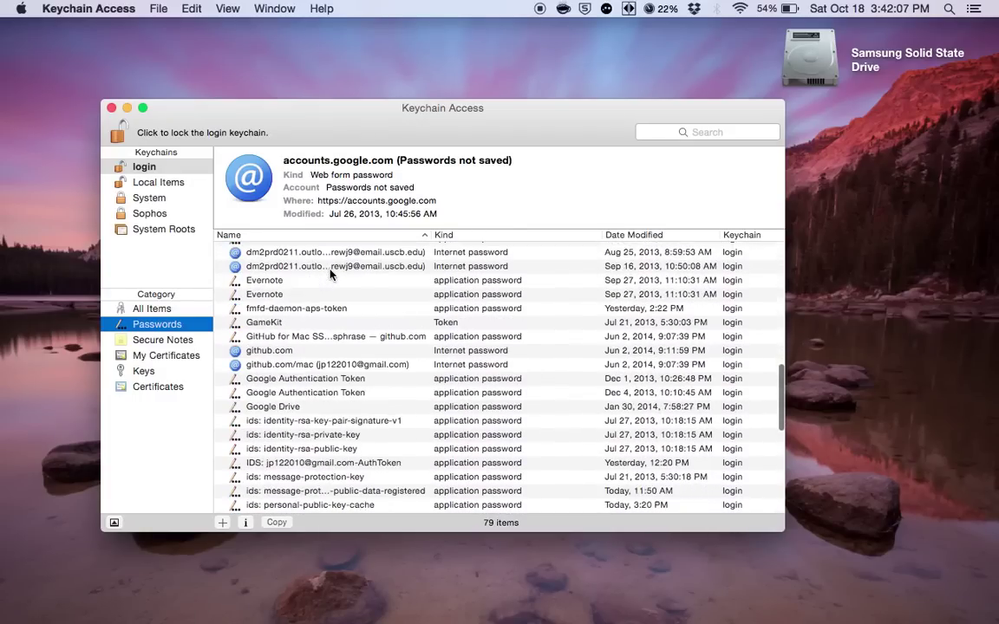
scroll(330, 274, down, 3)
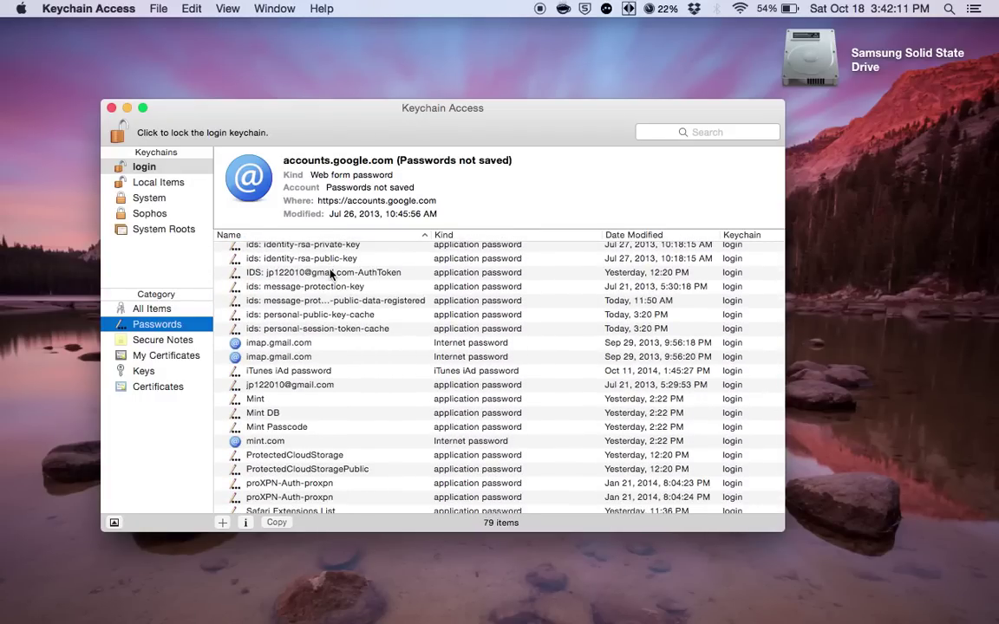
scroll(331, 274, down, 3)
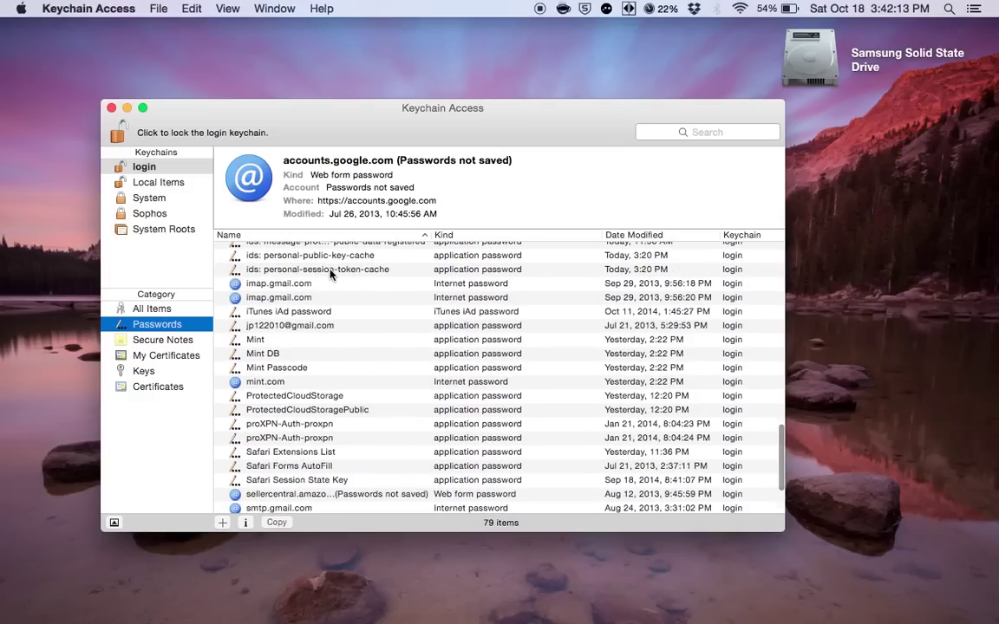
scroll(330, 274, down, 3)
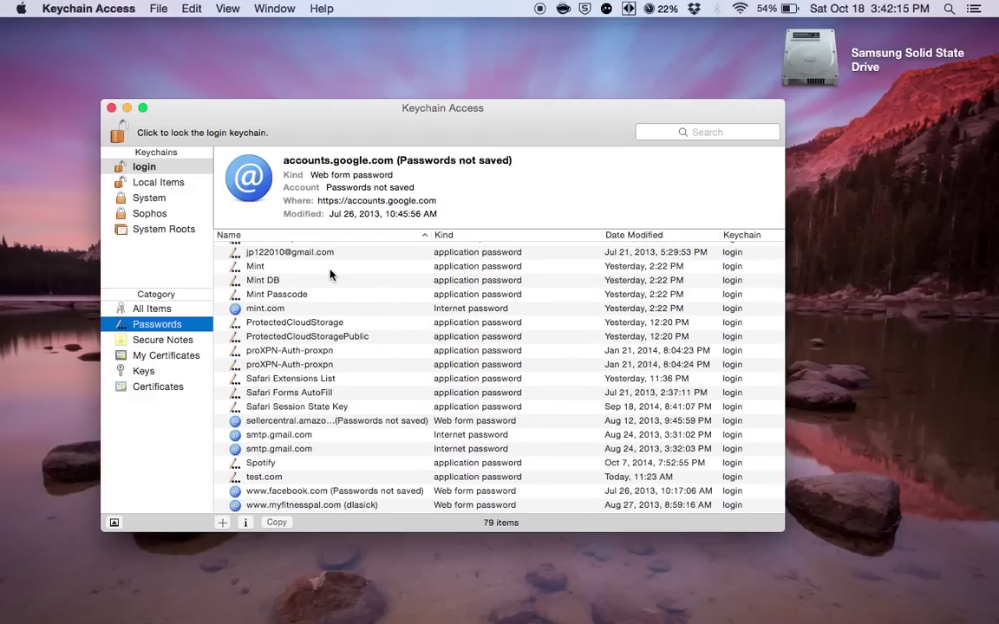
scroll(331, 273, down, 1)
Inspect the Spotify and Mint password entries, then return to the top of the list.
click(266, 449)
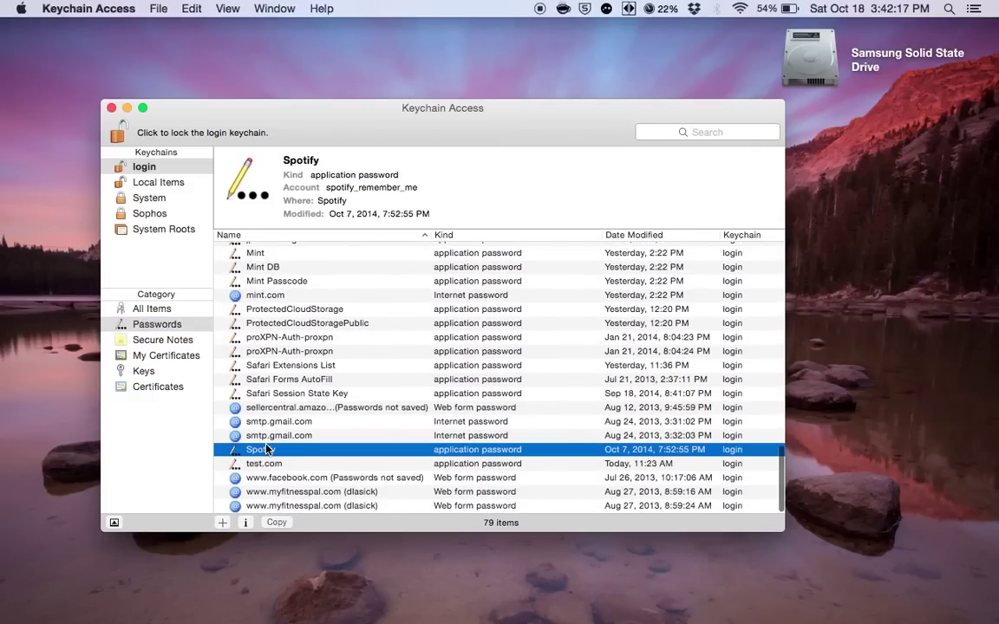
scroll(260, 355, up, 5)
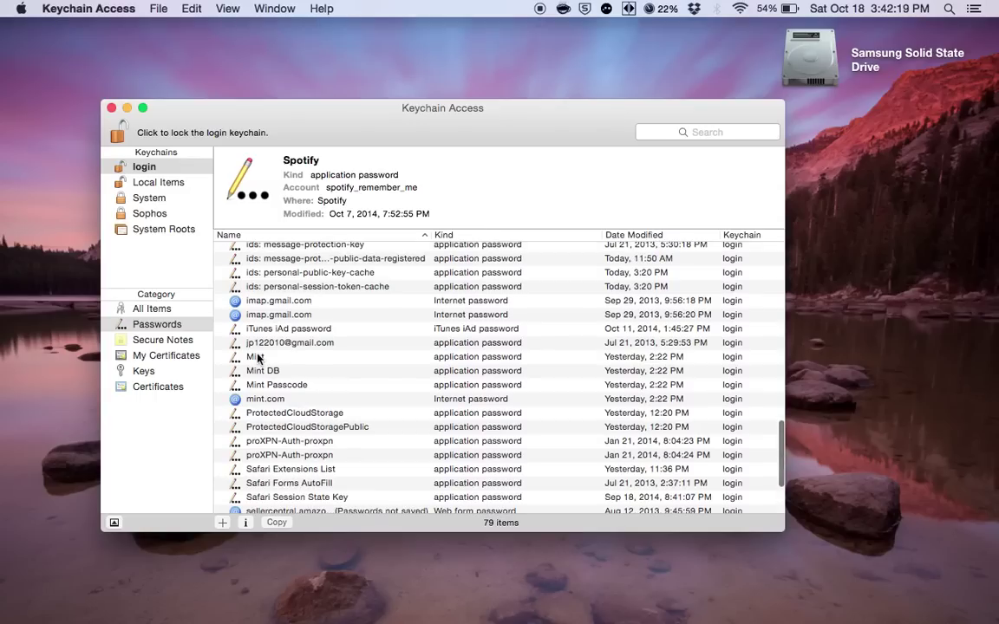
click(257, 358)
scroll(257, 363, up, 4)
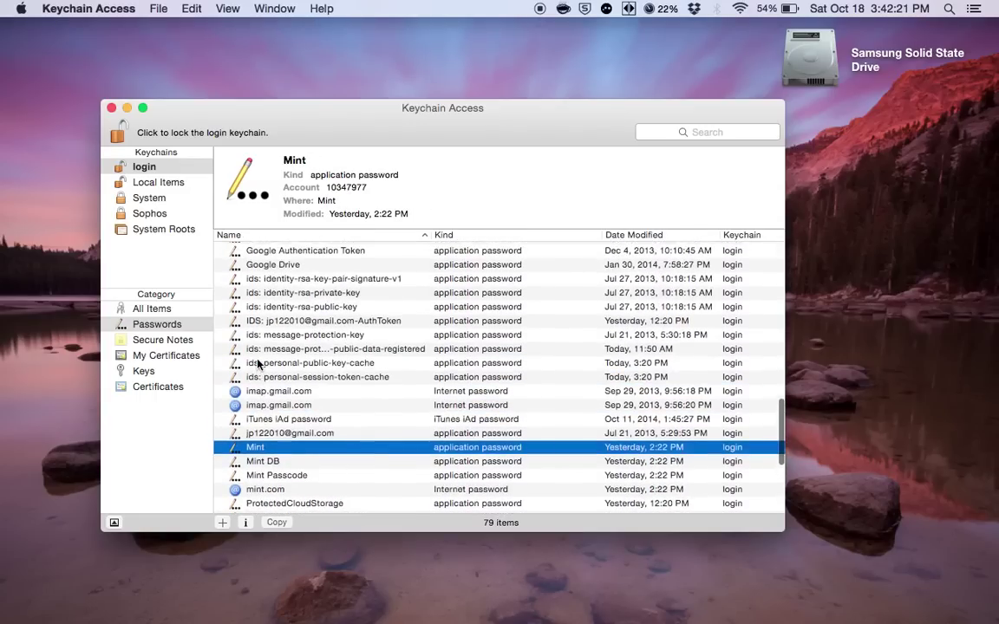
scroll(257, 363, up, 8)
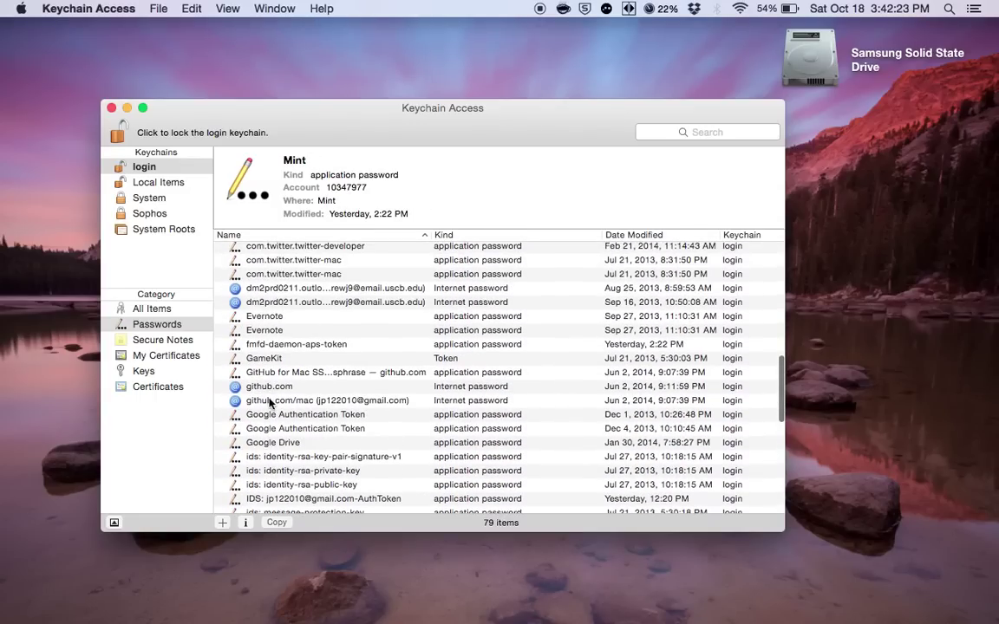
scroll(268, 404, up, 10)
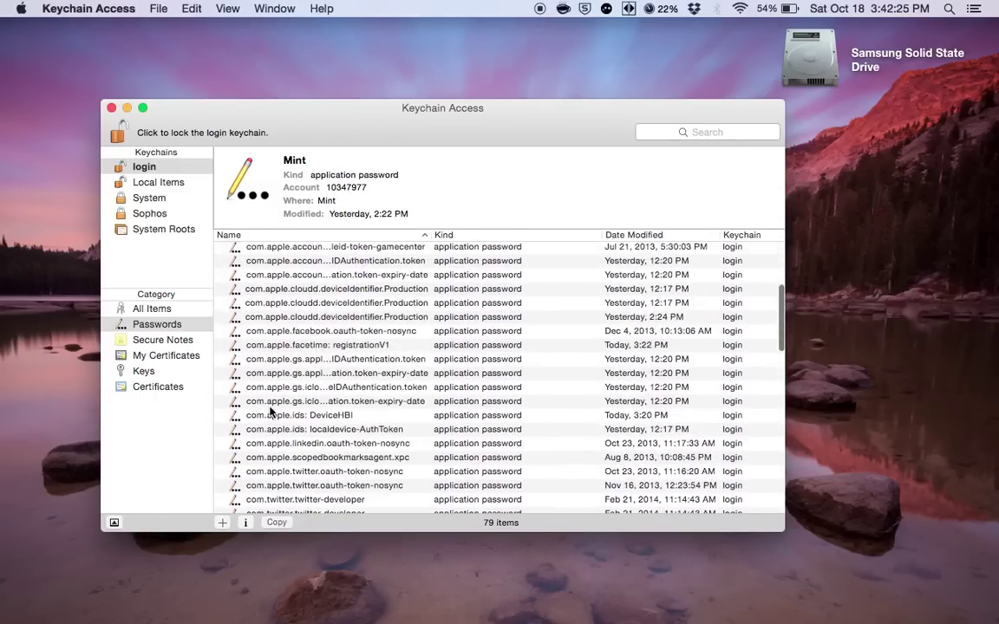
scroll(270, 411, up, 6)
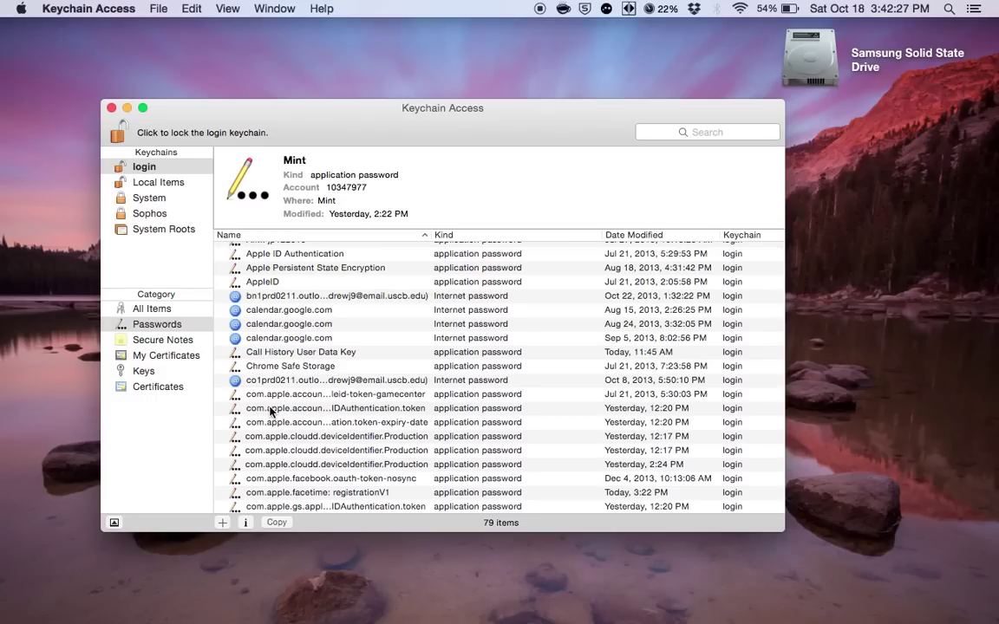
scroll(270, 411, up, 2)
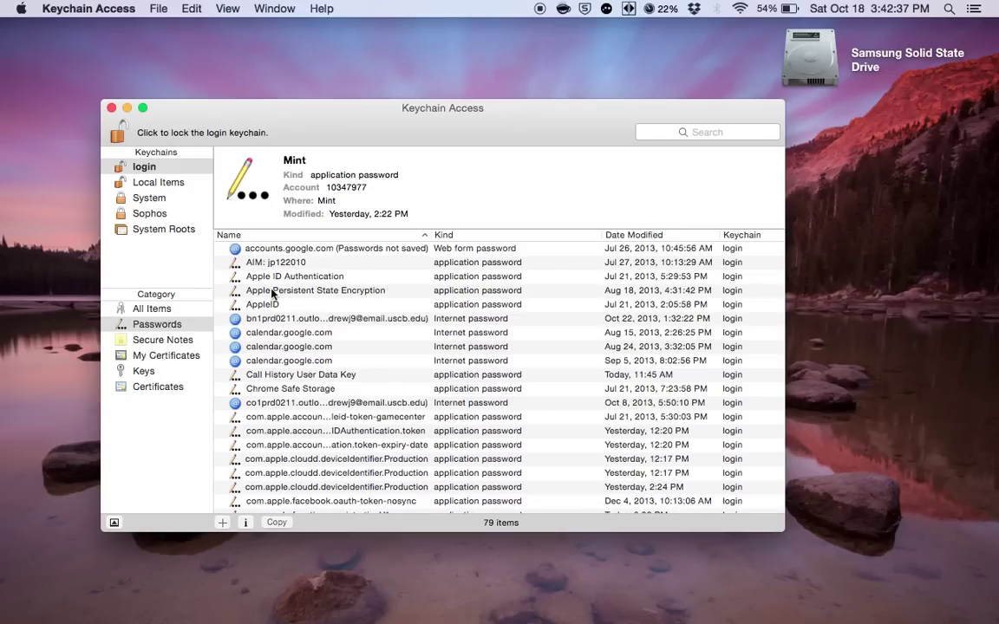
click(155, 170)
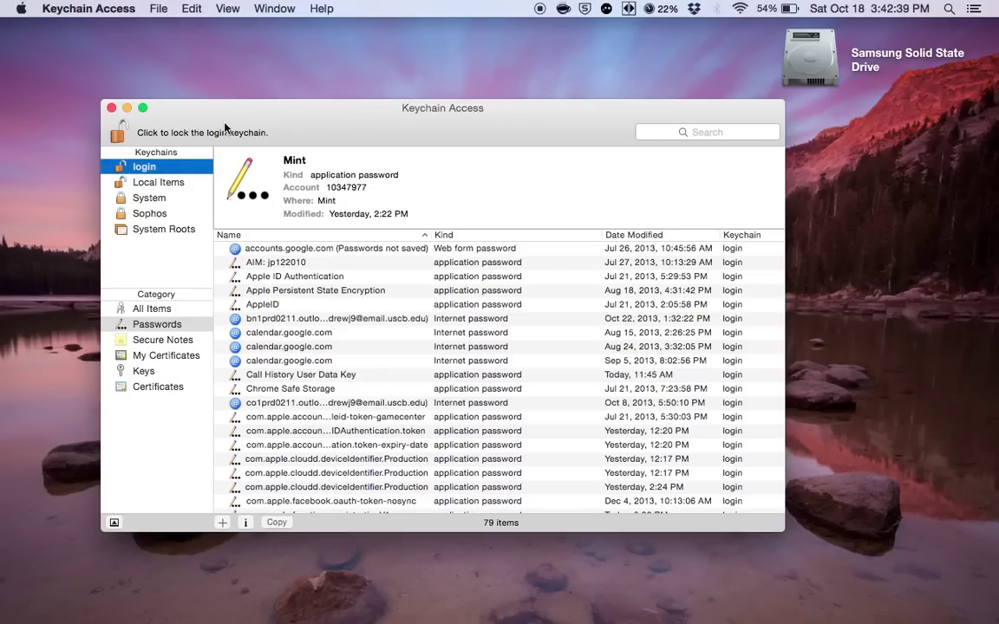
drag(326, 115, 339, 140)
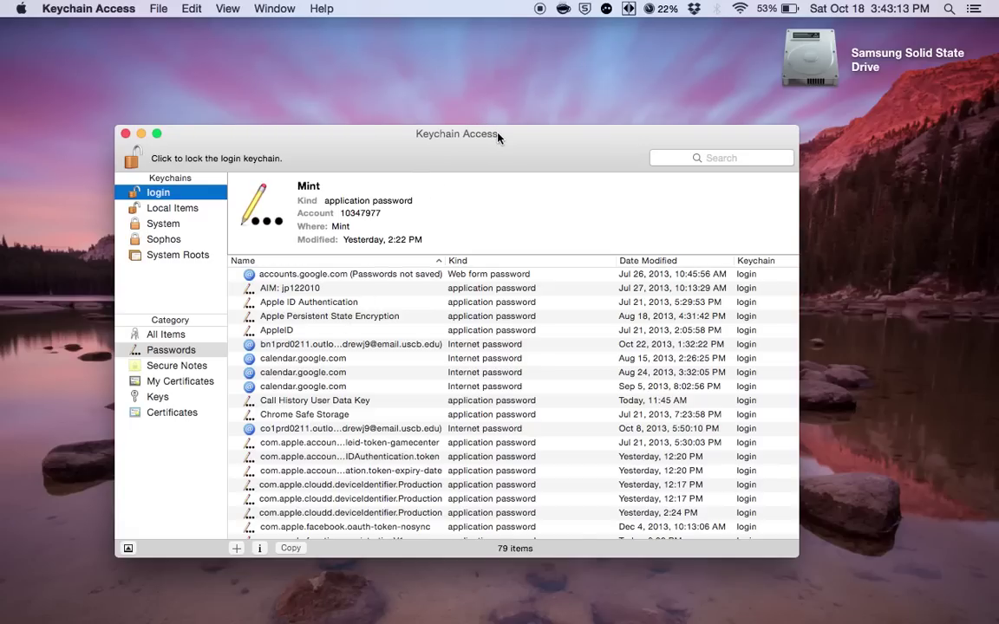
drag(512, 138, 534, 102)
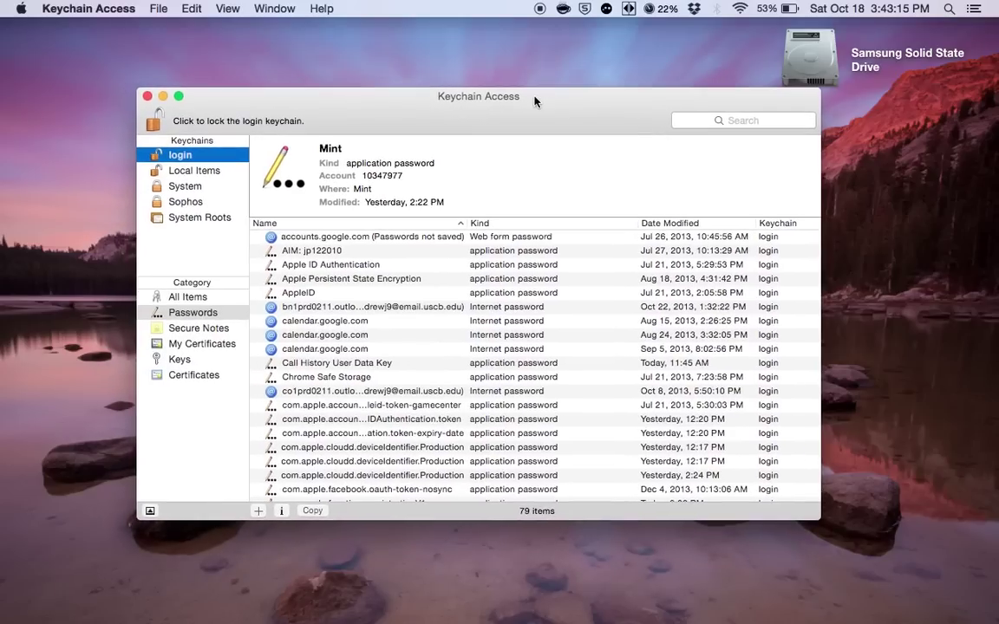